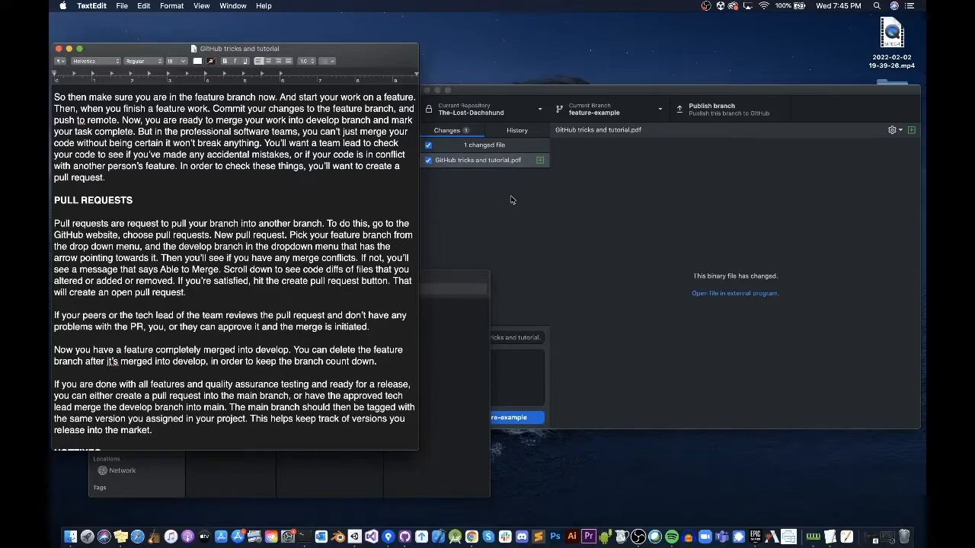
# Commit the tutorial PDF to feature-example with "example" as summary and description, and publish the branch to GitHub
pyautogui.click(470, 336)
pyautogui.write('example')
pyautogui.press('Tab')
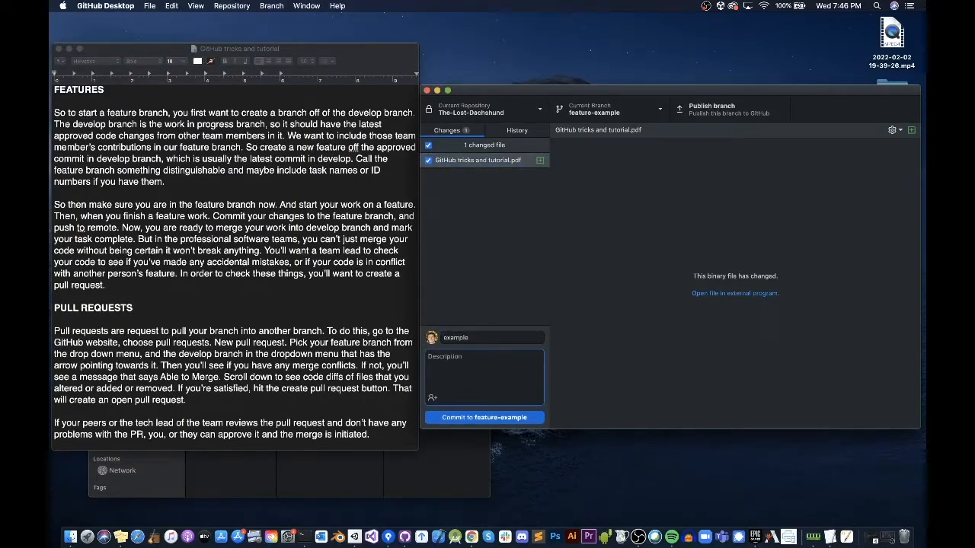
pyautogui.write('example')
pyautogui.click(491, 422)
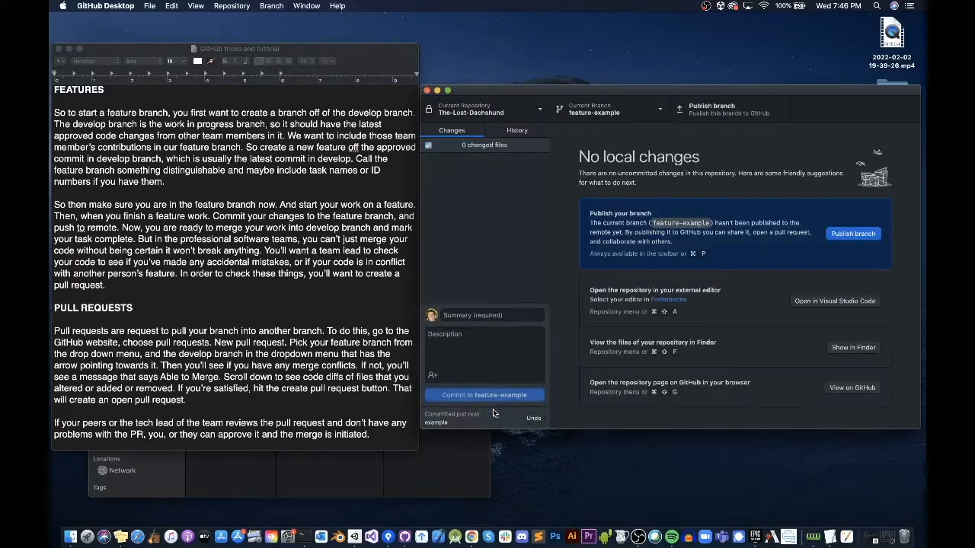
pyautogui.click(735, 110)
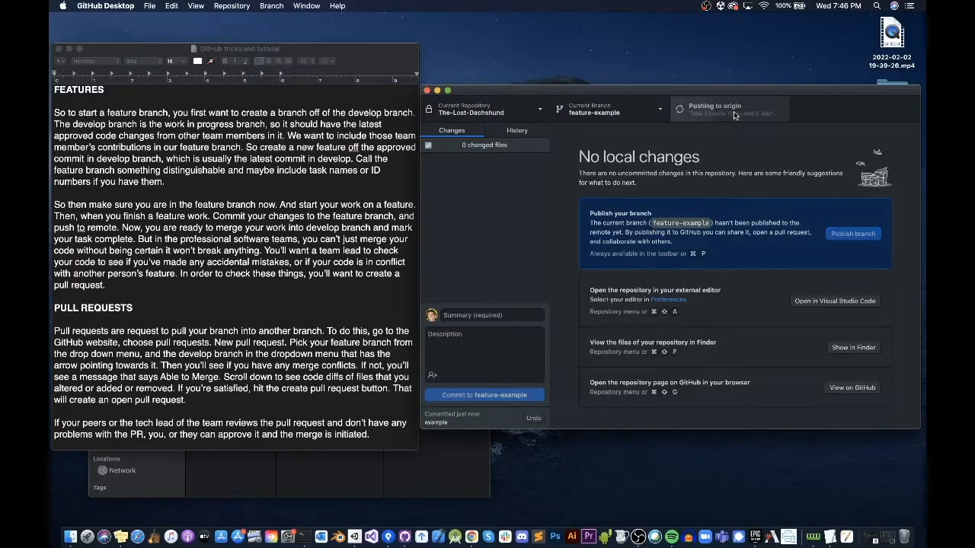
pyautogui.click(260, 282)
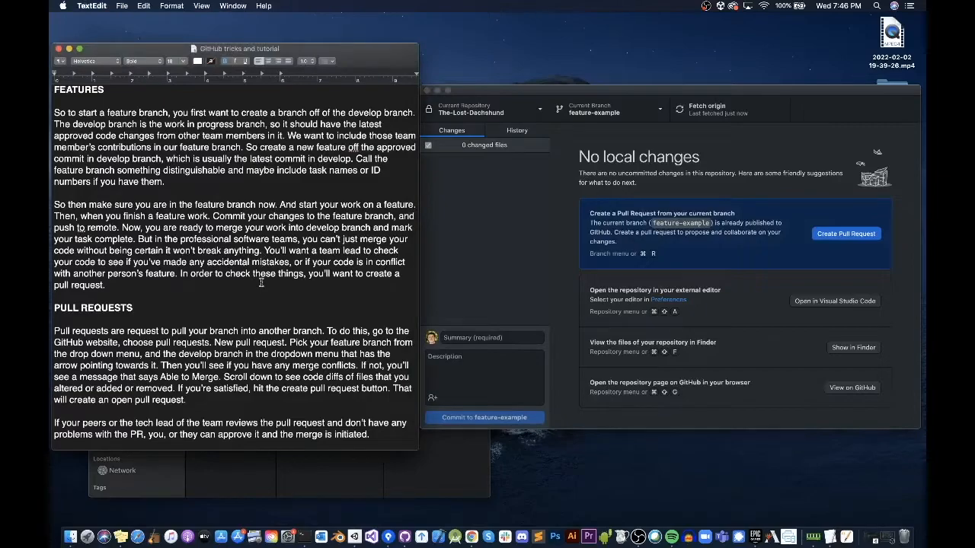
pyautogui.scroll(-2, 206, 362)
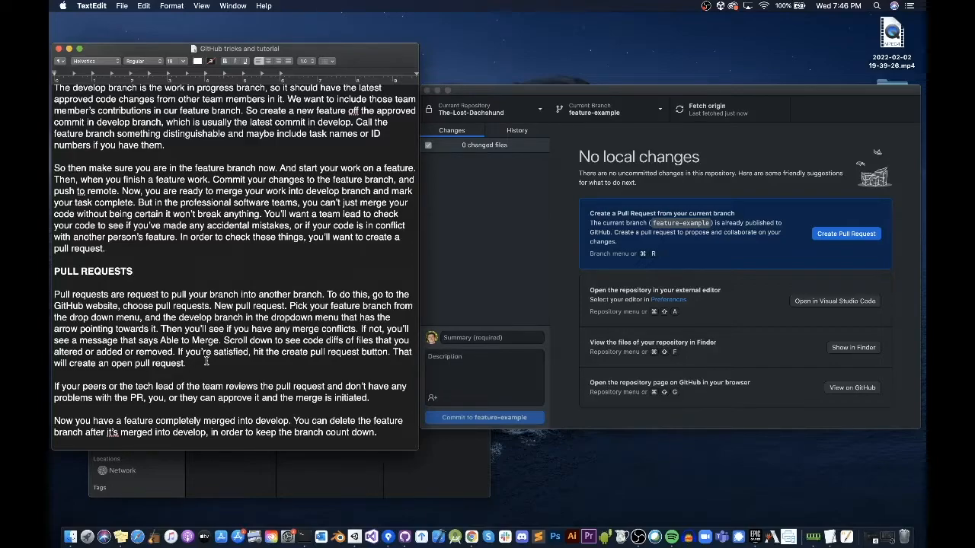
pyautogui.scroll(-5, 205, 361)
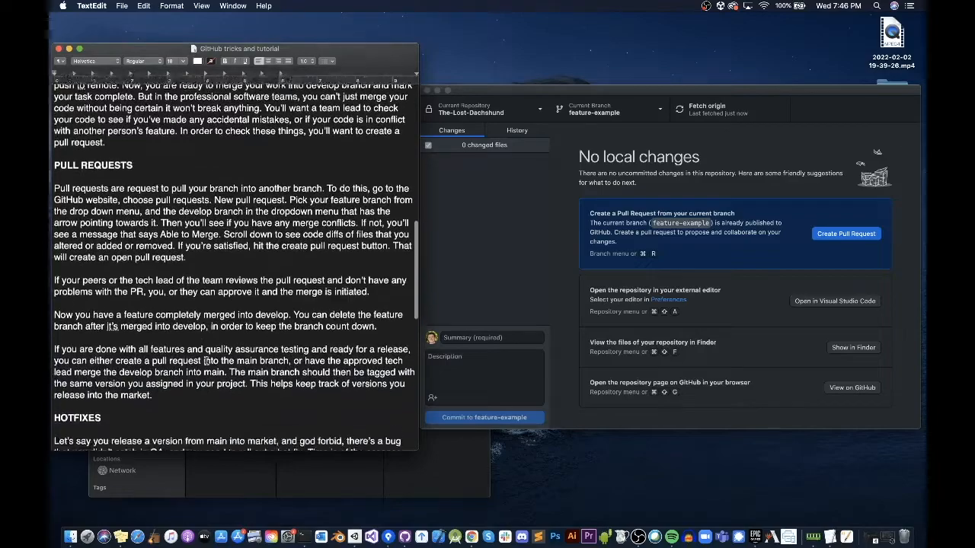
pyautogui.click(226, 361)
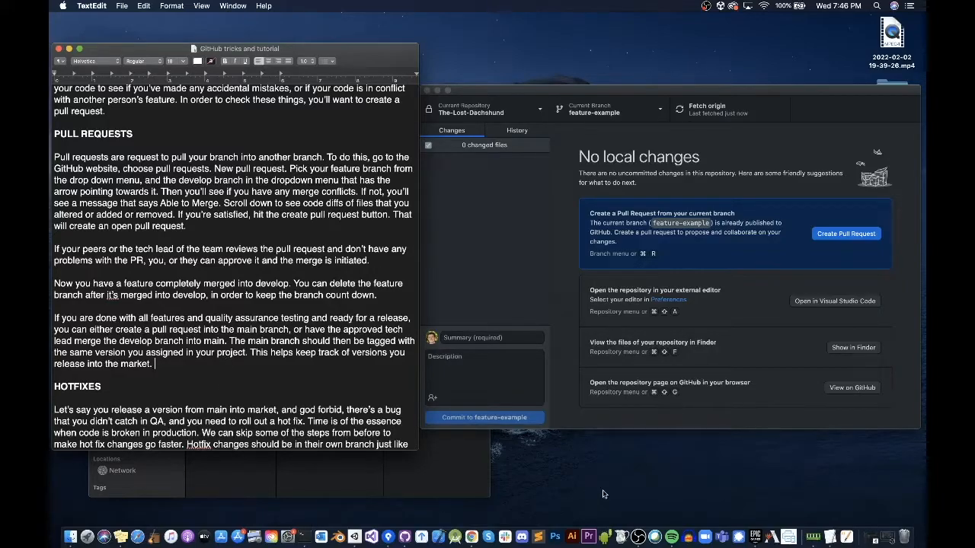
# Switch to Chrome and start a new pull request in The-Lost-Dachshund repository on GitHub
pyautogui.click(472, 537)
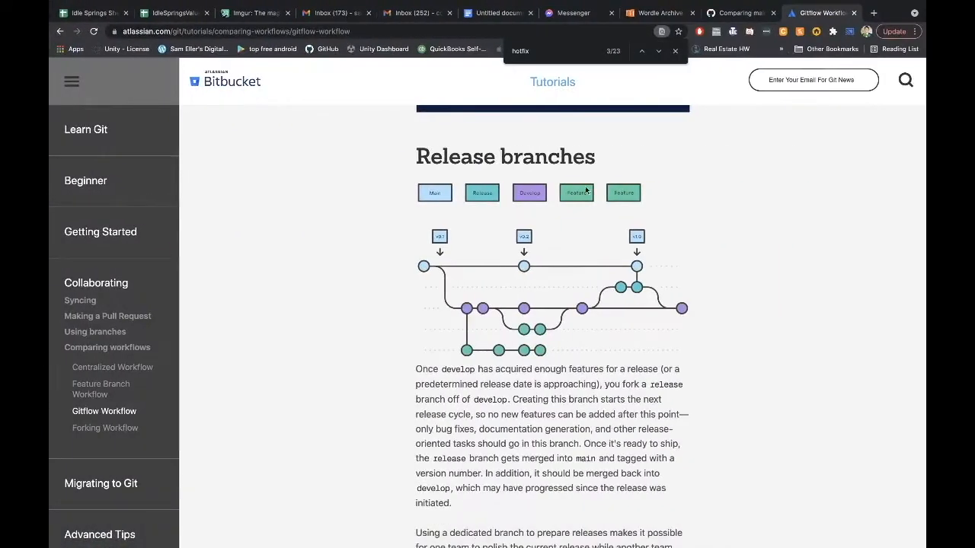
pyautogui.click(751, 14)
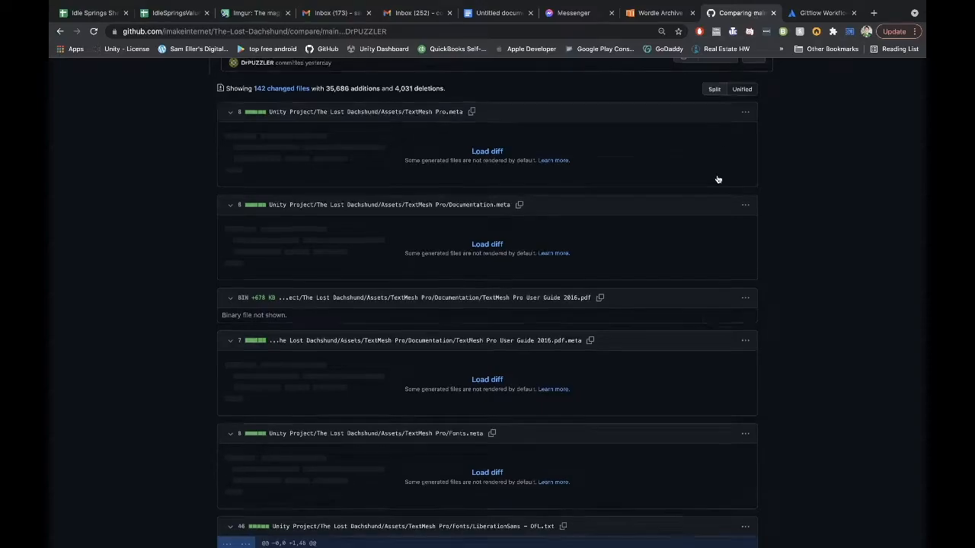
pyautogui.scroll(5, 718, 180)
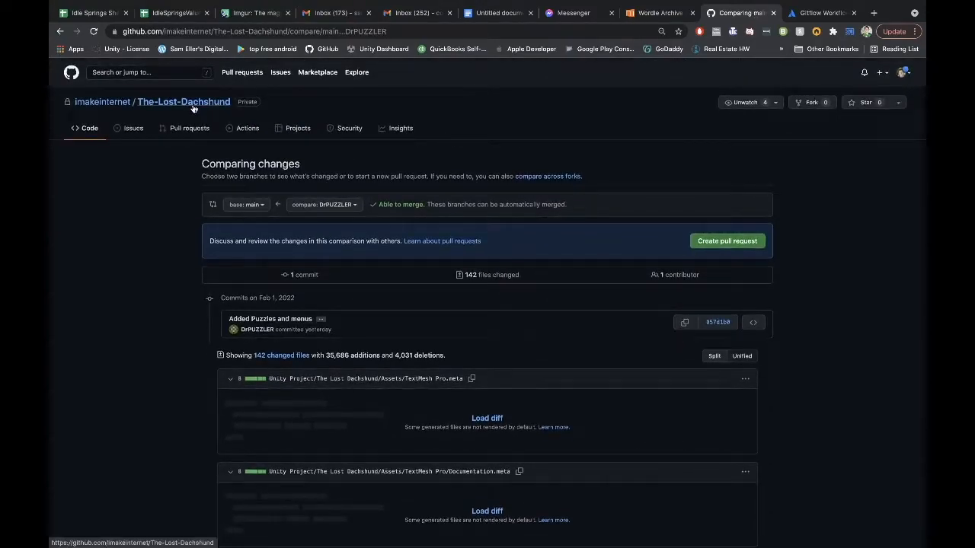
pyautogui.click(175, 131)
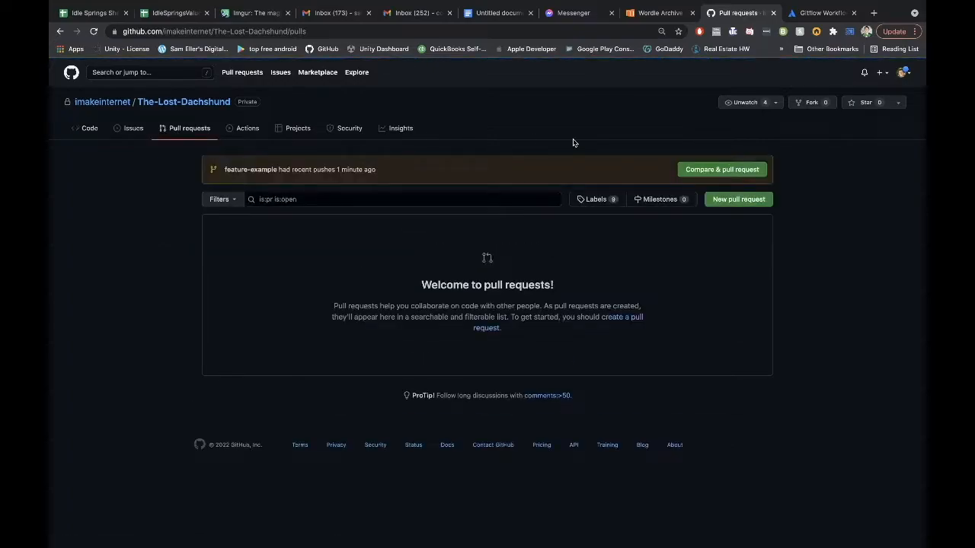
pyautogui.click(729, 200)
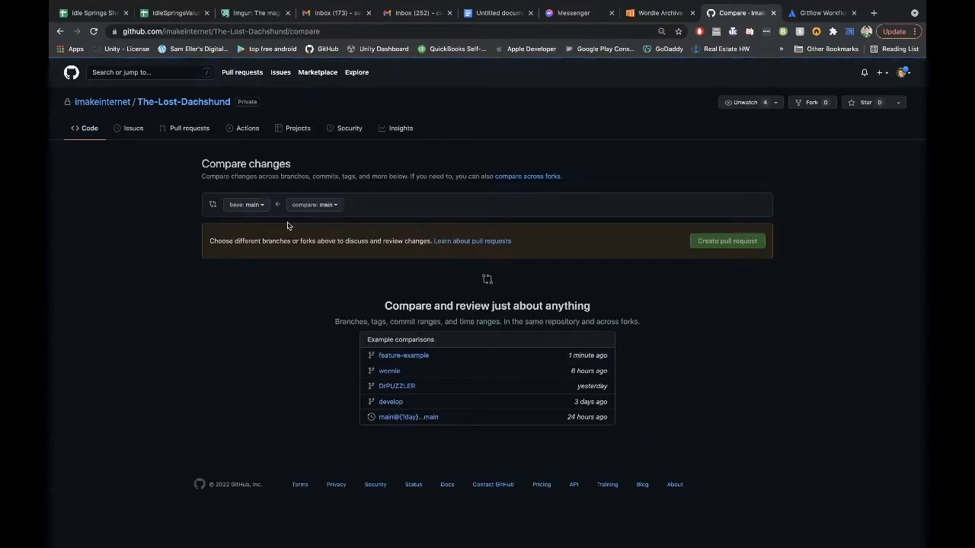
# Set feature-example as the compare branch and develop as the base branch
pyautogui.click(321, 207)
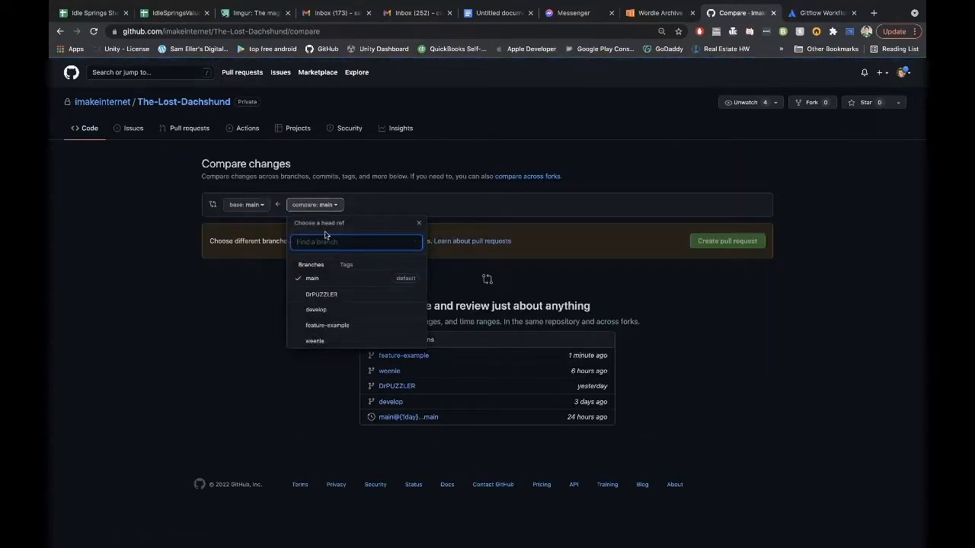
pyautogui.click(328, 326)
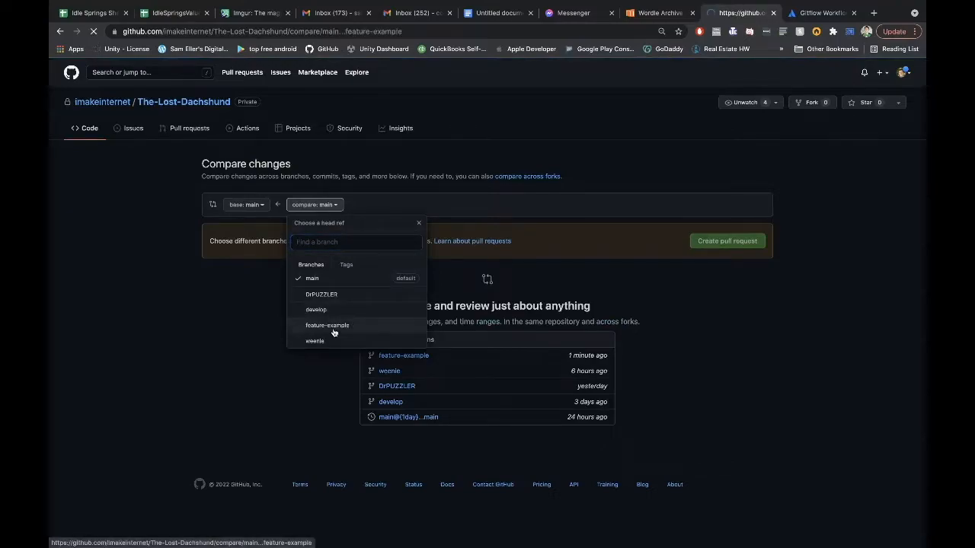
pyautogui.click(259, 210)
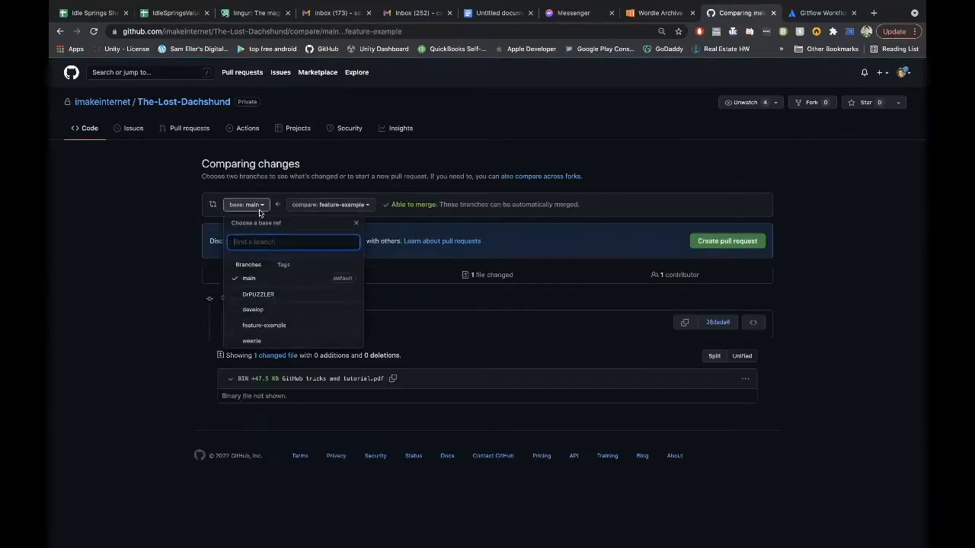
pyautogui.click(254, 310)
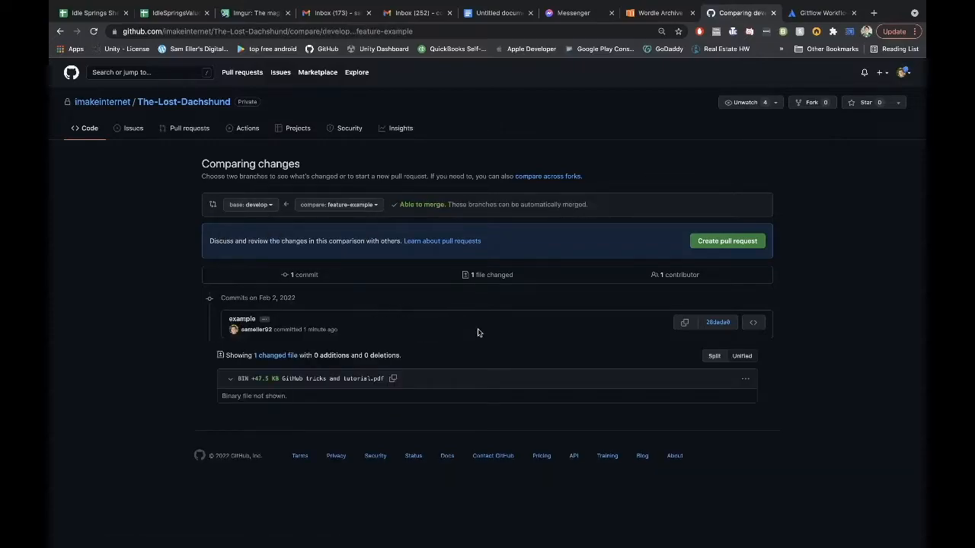
# Select feature-example again as the compare branch and create the pull request into develop titled "example"
pyautogui.hotkey('ctrl', 'Left')
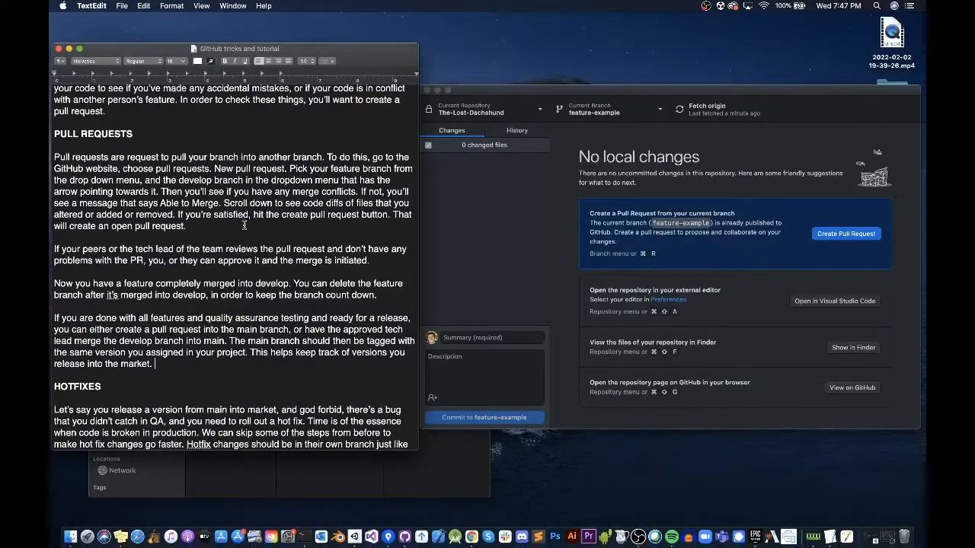
pyautogui.click(254, 227)
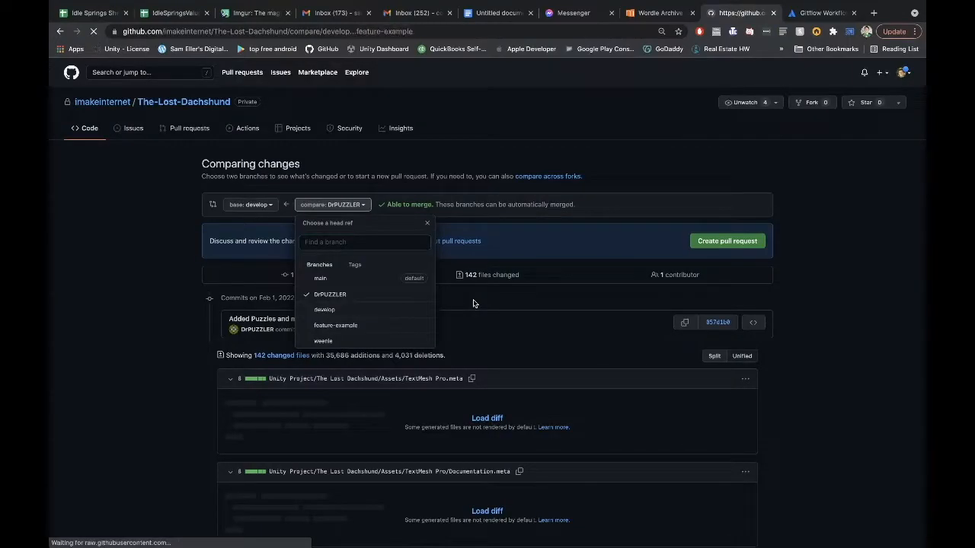
pyautogui.click(316, 323)
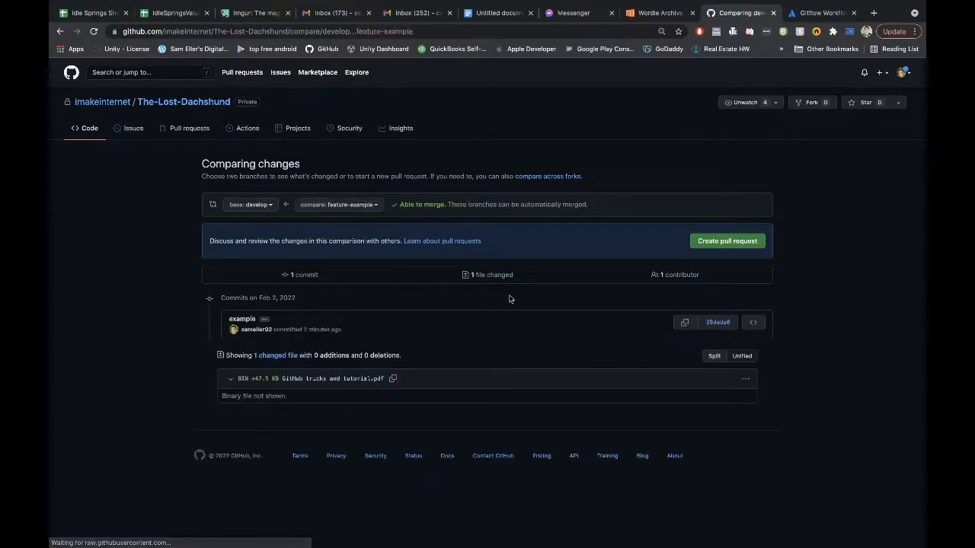
pyautogui.click(723, 244)
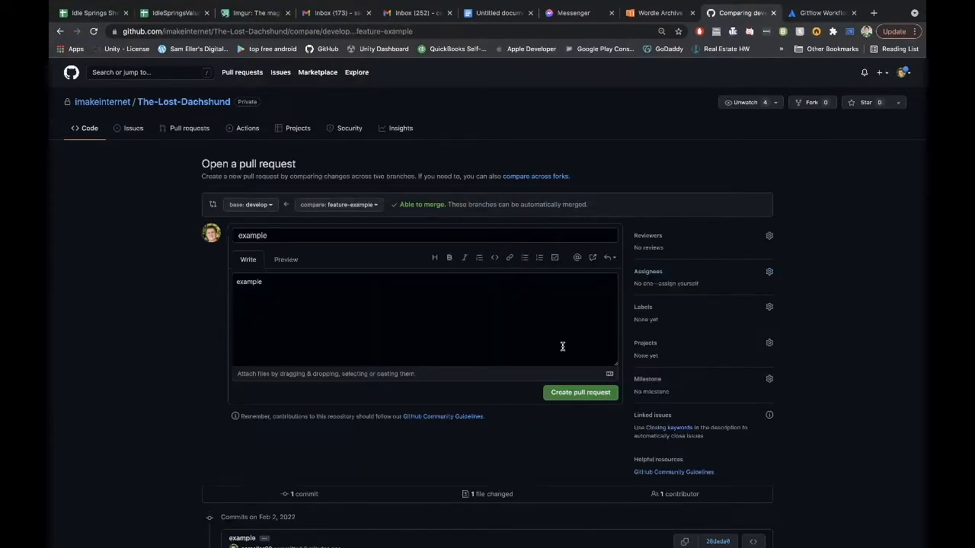
pyautogui.click(577, 393)
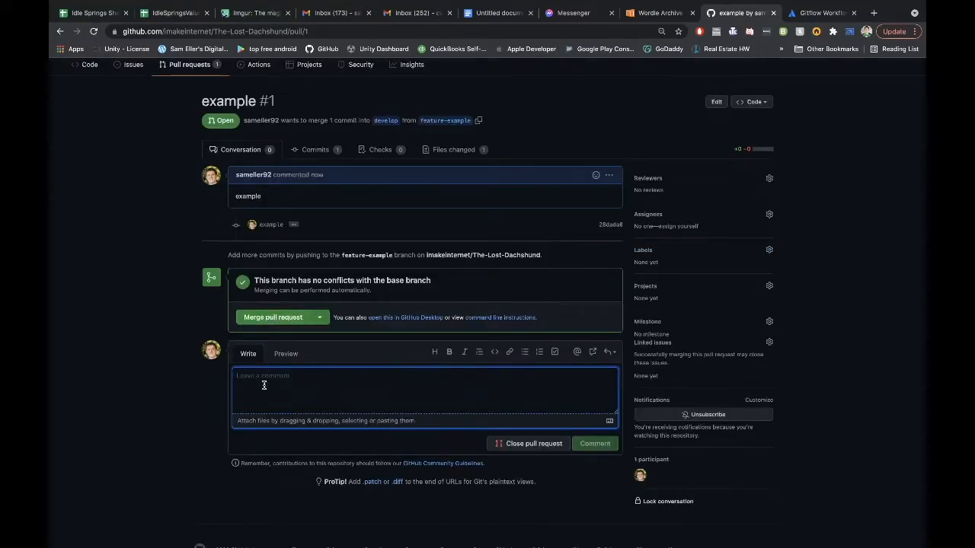
# Comment "Looks good!" on the pull request and merge it into develop
pyautogui.write('Looks good!')
pyautogui.press('super+Return')
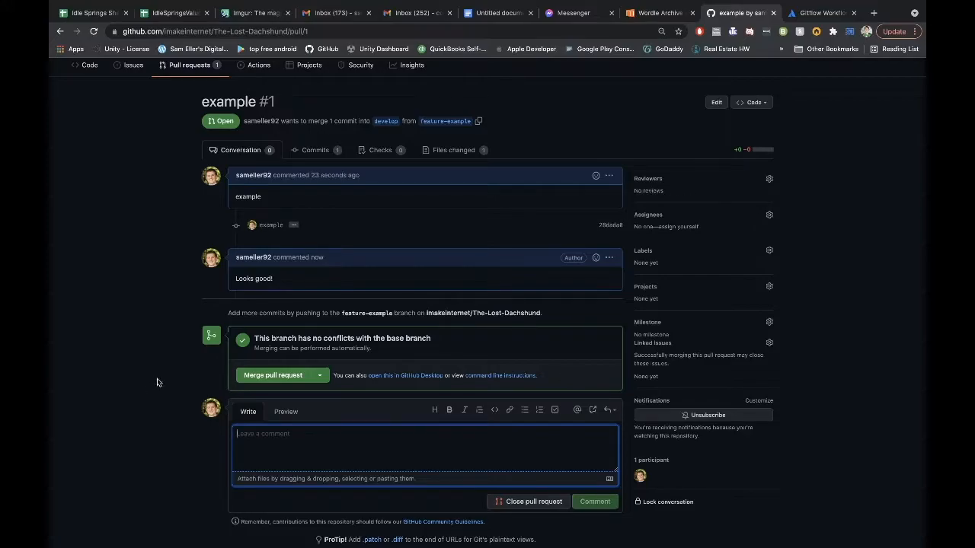
pyautogui.click(257, 376)
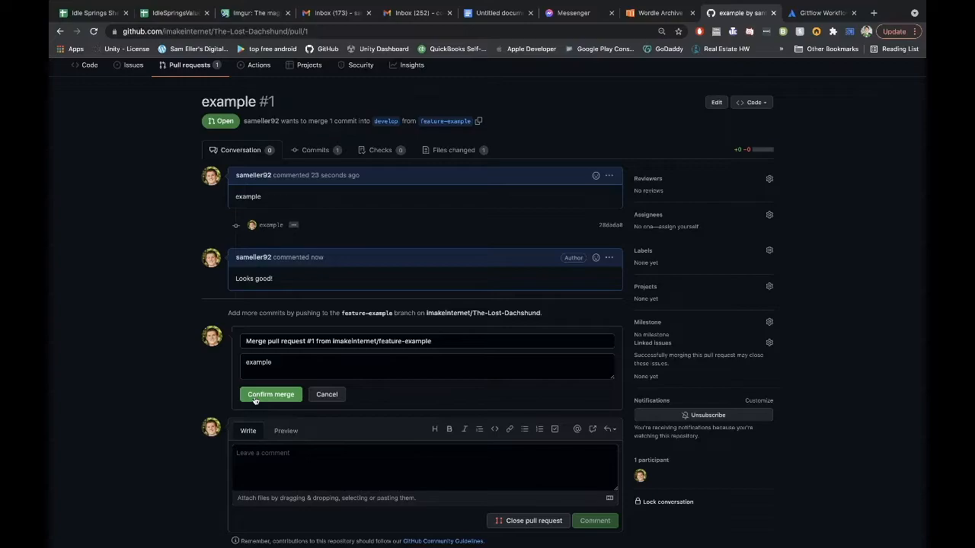
pyautogui.click(254, 398)
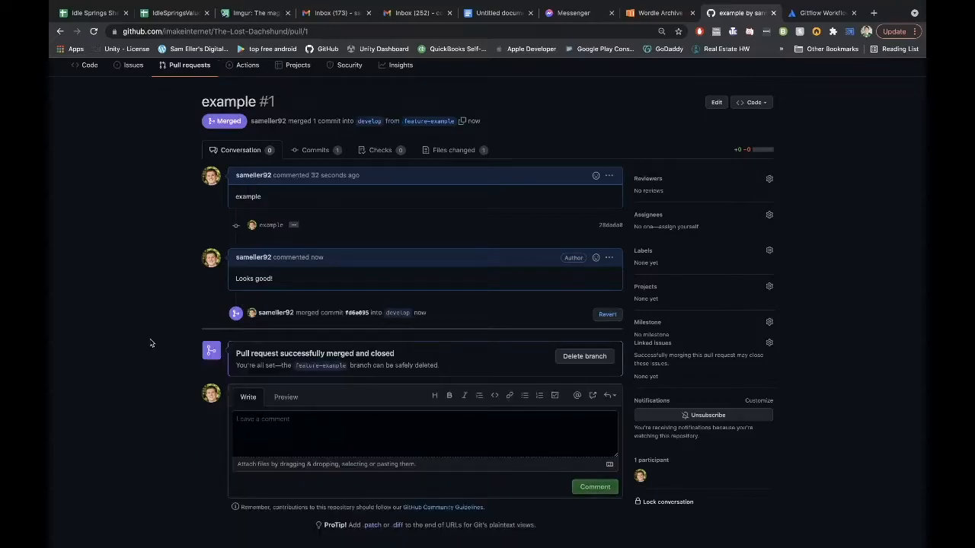
# Open the repository's code listing and view the files on the develop branch
pyautogui.scroll(2, 151, 344)
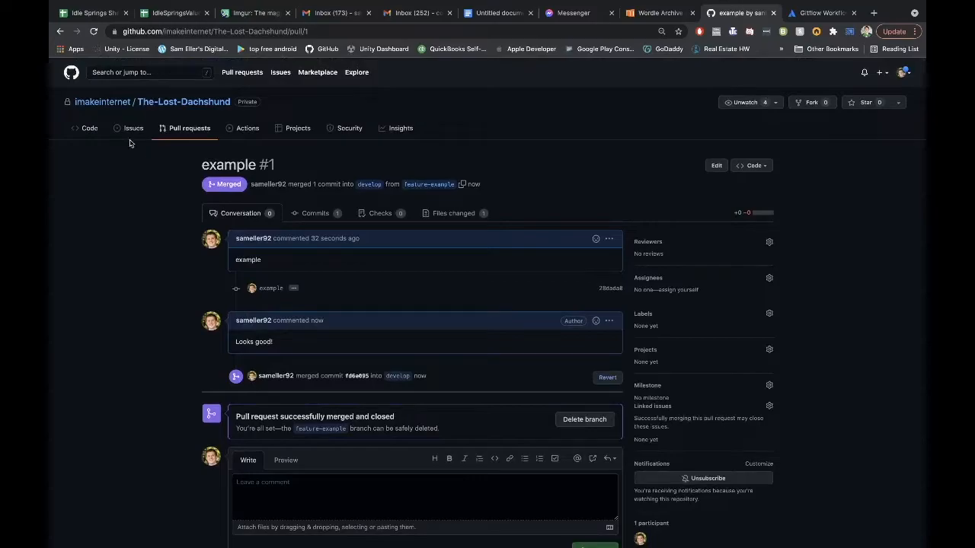
pyautogui.click(85, 131)
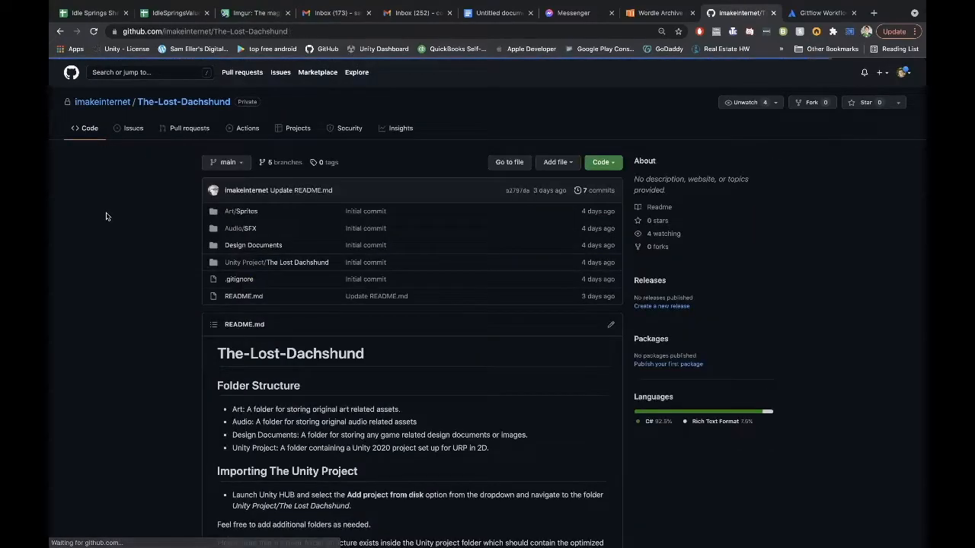
pyautogui.click(225, 199)
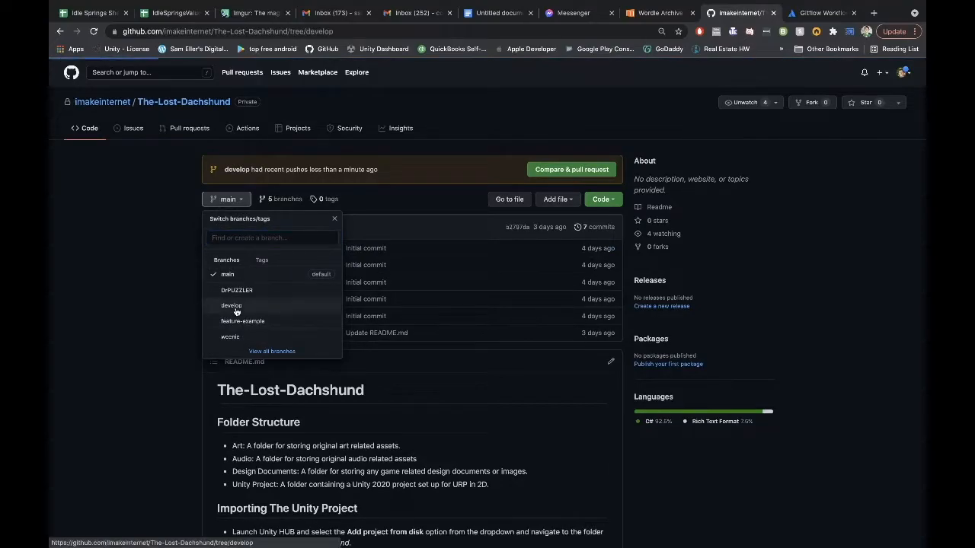
pyautogui.click(235, 308)
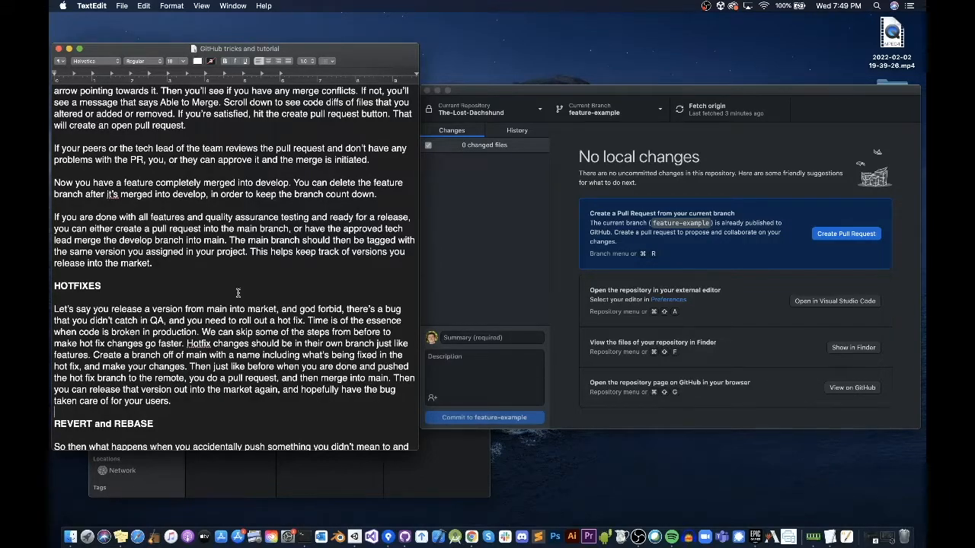
# Switch to GitHub Desktop, delete the feature-example branch both locally and on the remote, and check the branch list
pyautogui.click(502, 237)
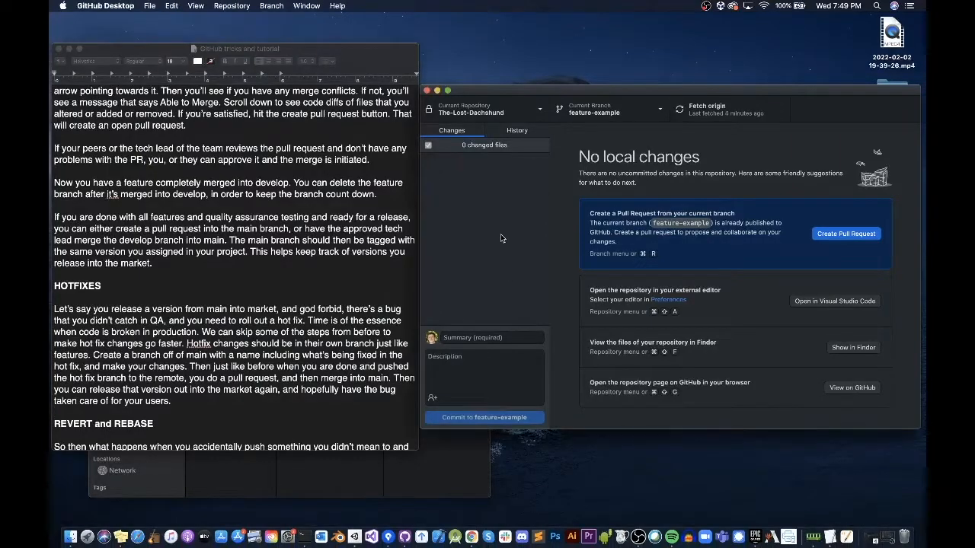
pyautogui.click(272, 6)
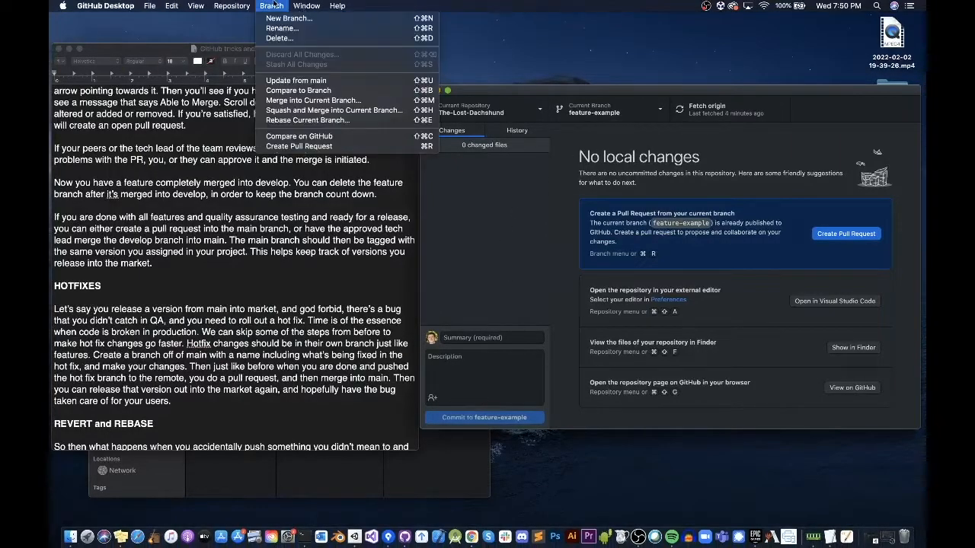
pyautogui.click(286, 40)
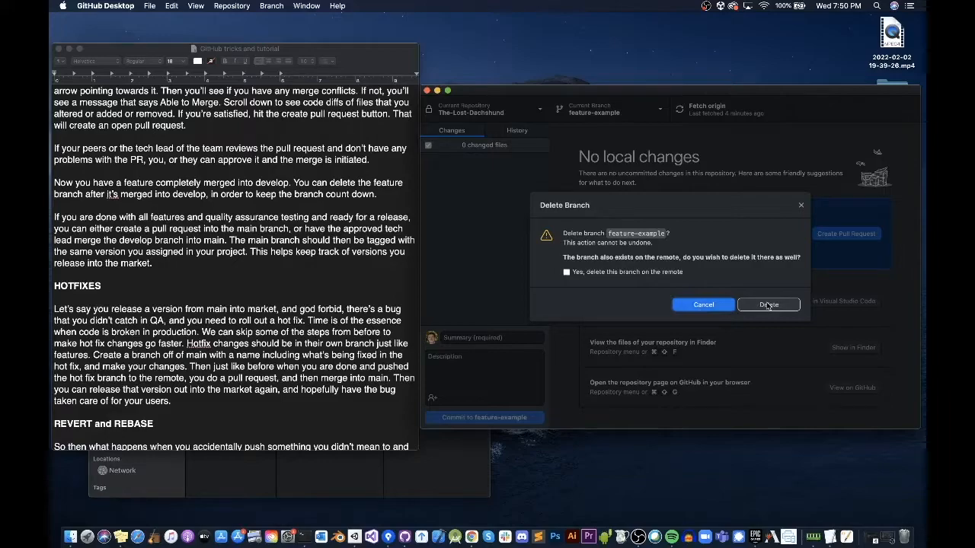
pyautogui.click(567, 273)
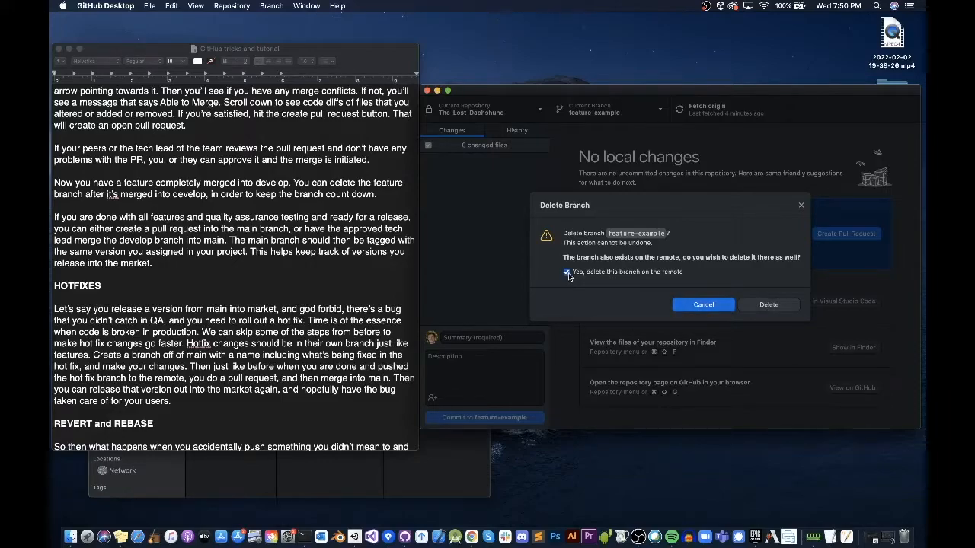
pyautogui.click(767, 305)
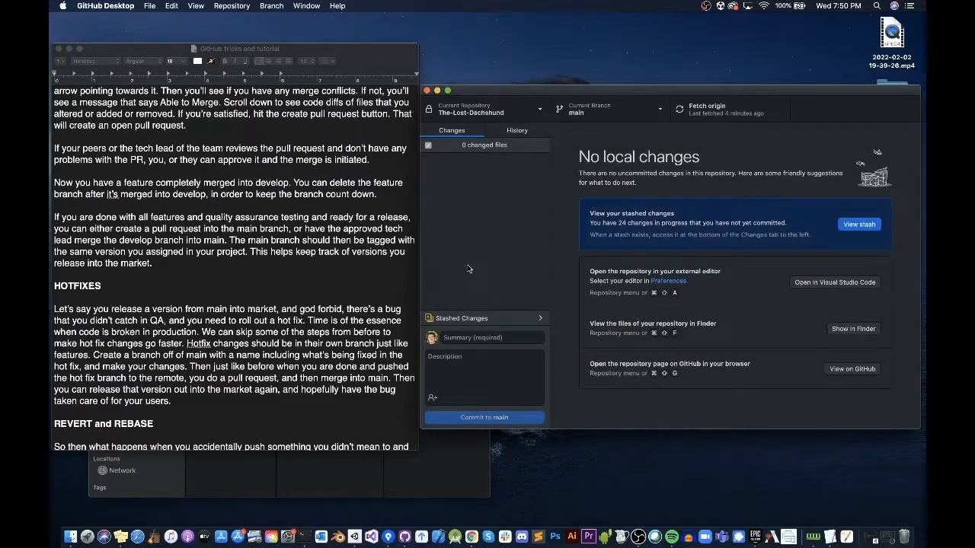
pyautogui.click(580, 112)
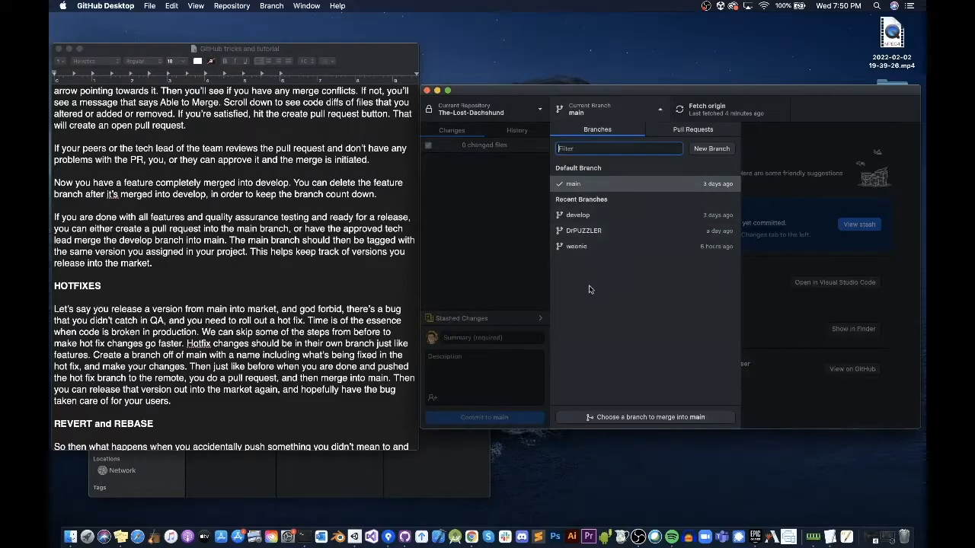
pyautogui.click(484, 260)
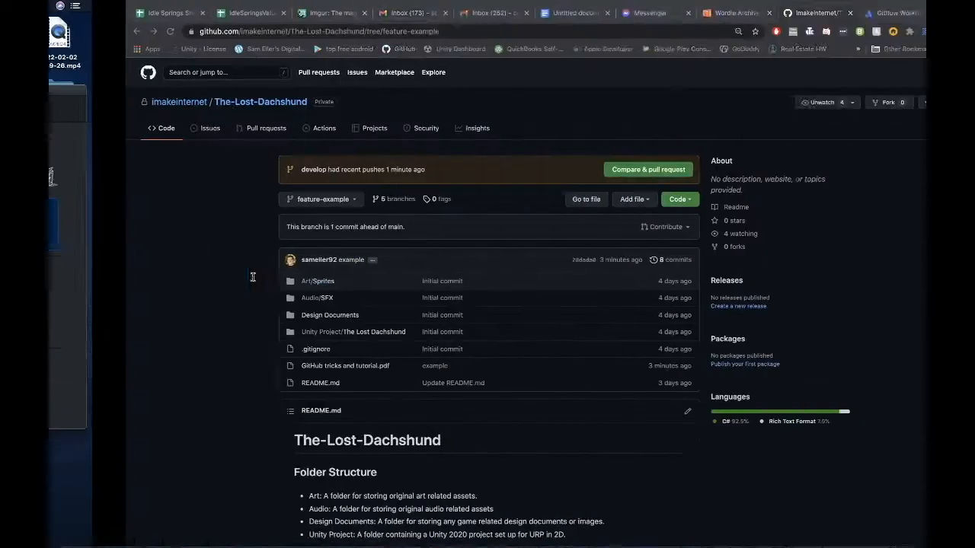
# Reload the feature-example branch page in the browser and open The-Lost-Dachshund repository's root address instead
pyautogui.click(94, 32)
pyautogui.moveTo(306, 32); pyautogui.dragTo(438, 40)
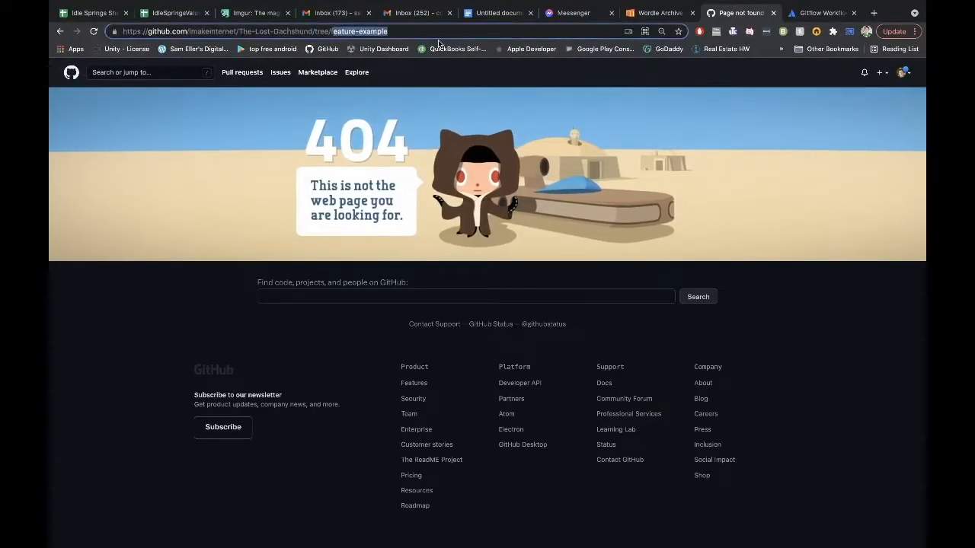
pyautogui.press('BackSpace')
pyautogui.press('Return')
pyautogui.moveTo(290, 32); pyautogui.dragTo(378, 33)
pyautogui.press('BackSpace')
pyautogui.press('Return')
# View the develop branch's files from the repository's branch list and return to the main branch
pyautogui.click(226, 199)
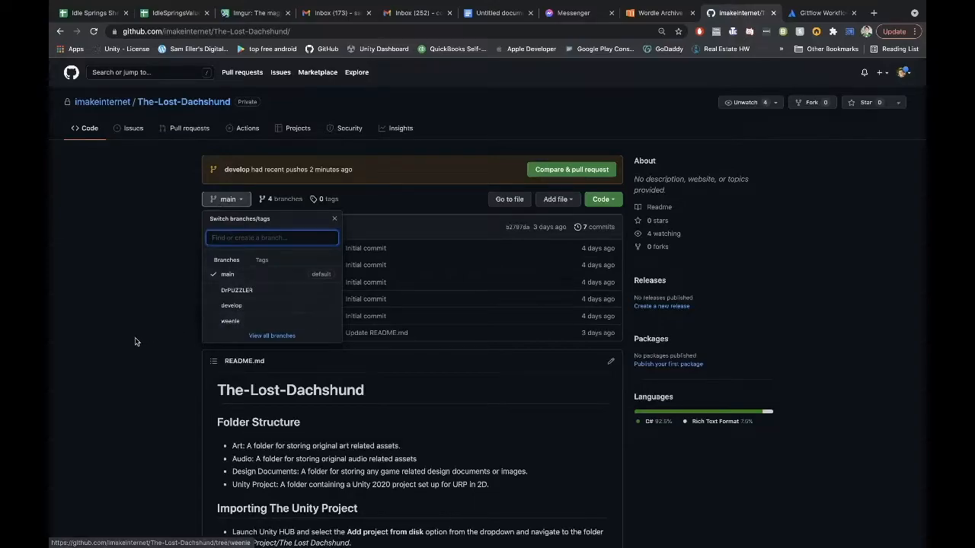
pyautogui.click(231, 305)
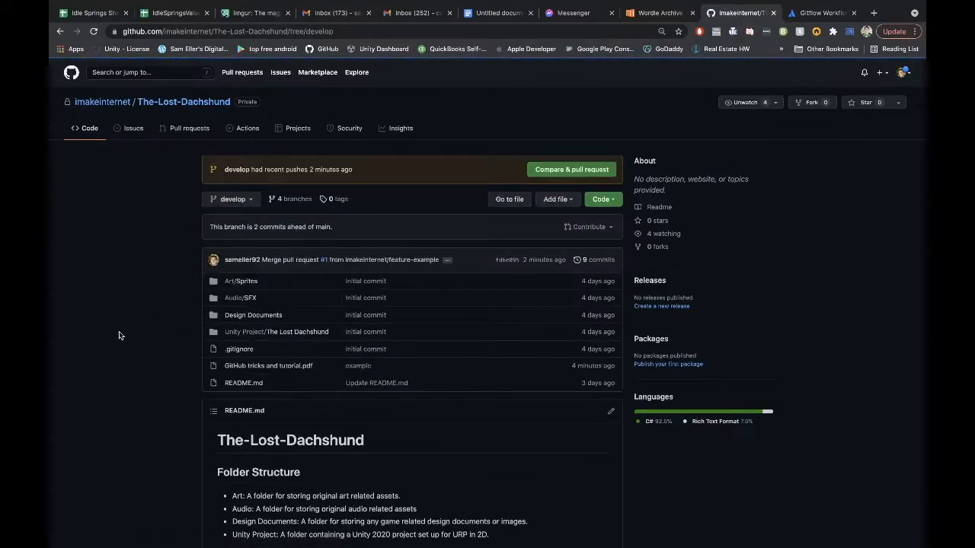
pyautogui.hscroll(-5, 130, 368)
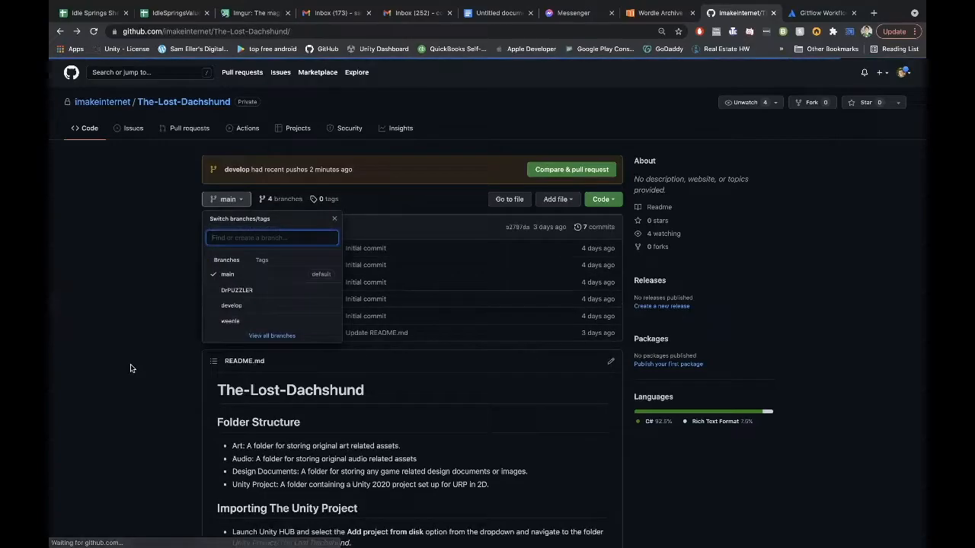
pyautogui.hotkey('ctrl', 'Left')
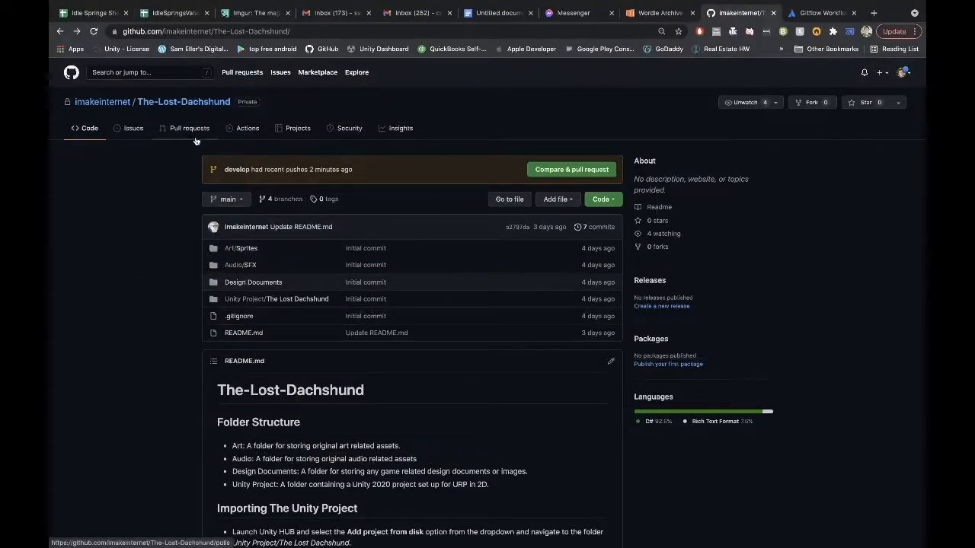
# Create a release from the repository's tags page with "example" as both title and description, and save it as a draft
pyautogui.click(314, 200)
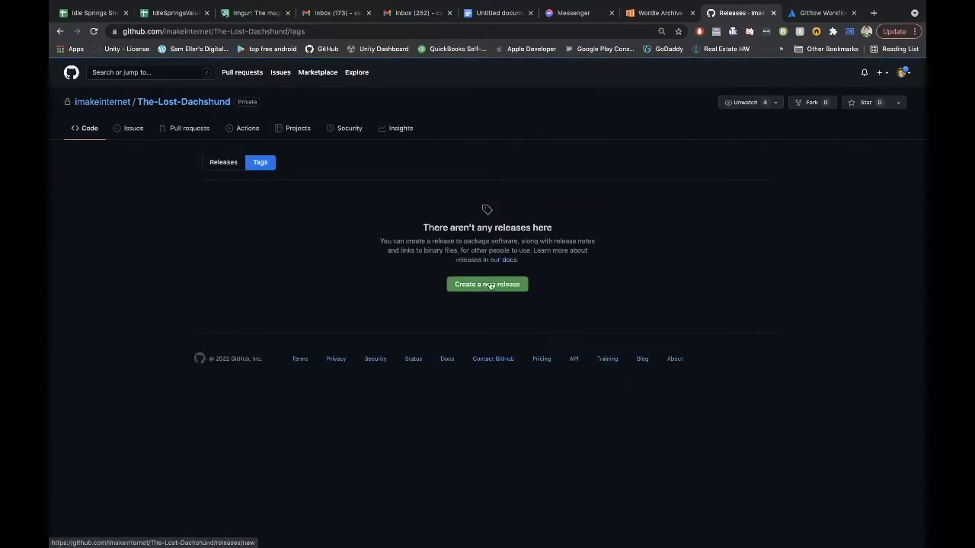
pyautogui.click(228, 167)
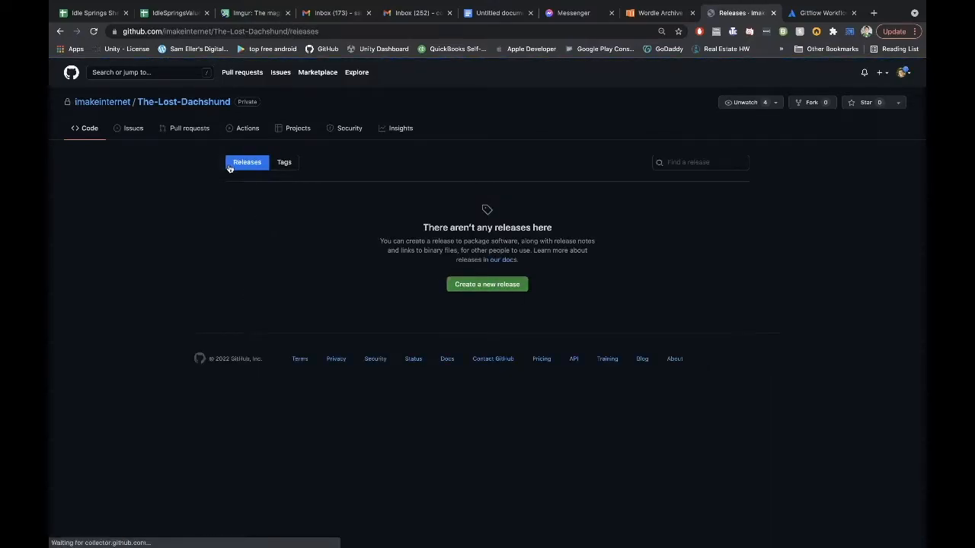
pyautogui.click(283, 162)
pyautogui.click(485, 285)
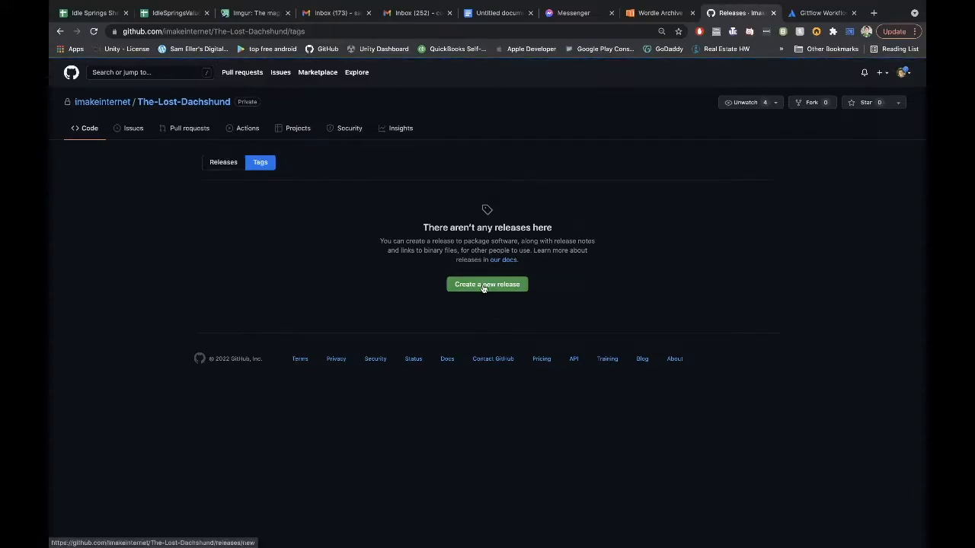
pyautogui.write('example')
pyautogui.click(288, 314)
pyautogui.write('example')
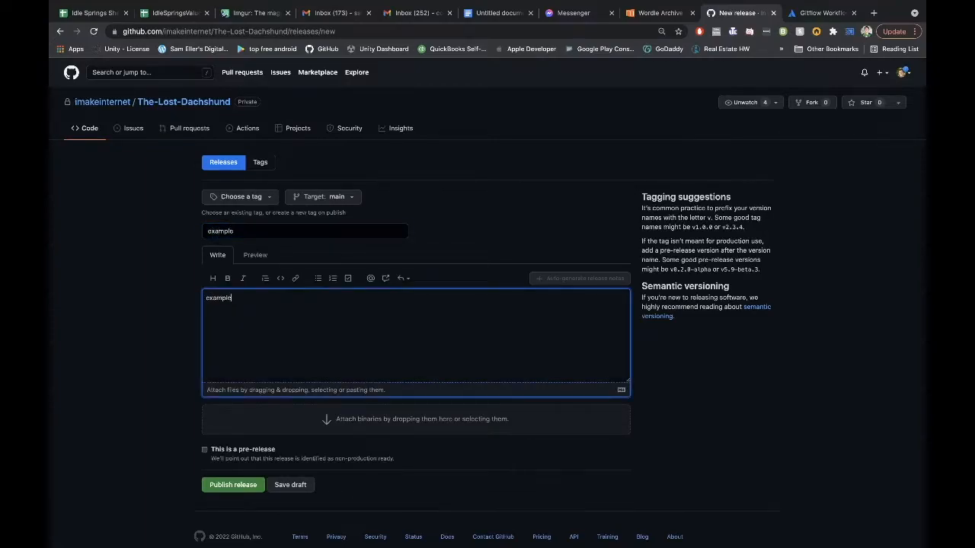
pyautogui.click(290, 485)
# Open another new release form, look at its tag choices, and return to the repository's main page
pyautogui.click(261, 162)
pyautogui.click(480, 285)
pyautogui.click(241, 197)
pyautogui.click(156, 268)
pyautogui.click(201, 101)
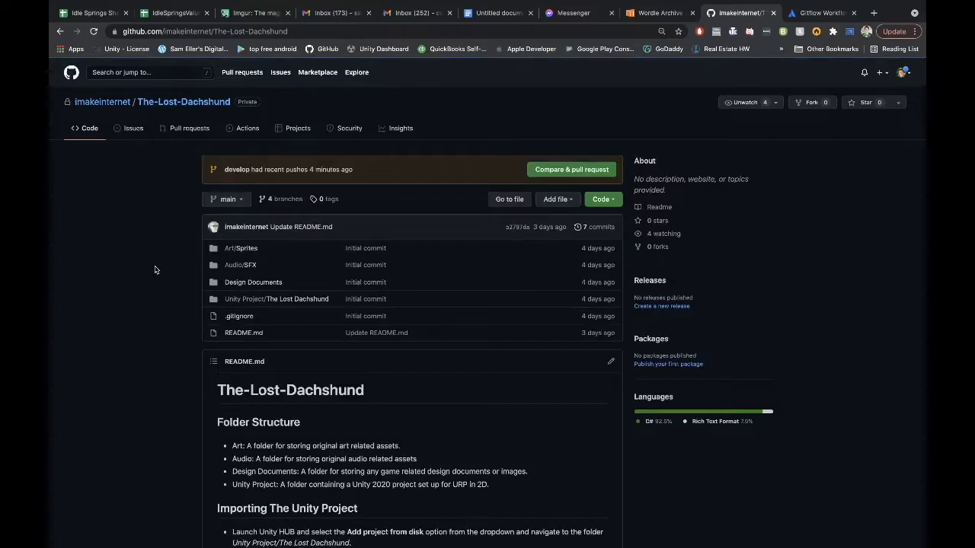
# Switch to the "GitHub tricks and tutorial" notes in TextEdit and read the HOTFIXES and REVERT and REBASE sections
pyautogui.hotkey('ctrl', 'Left')
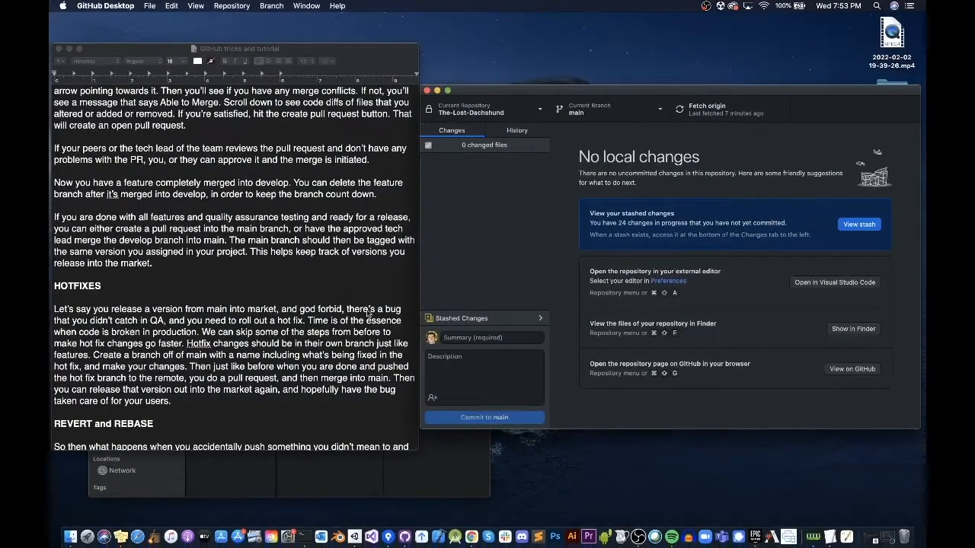
pyautogui.scroll(-3, 297, 313)
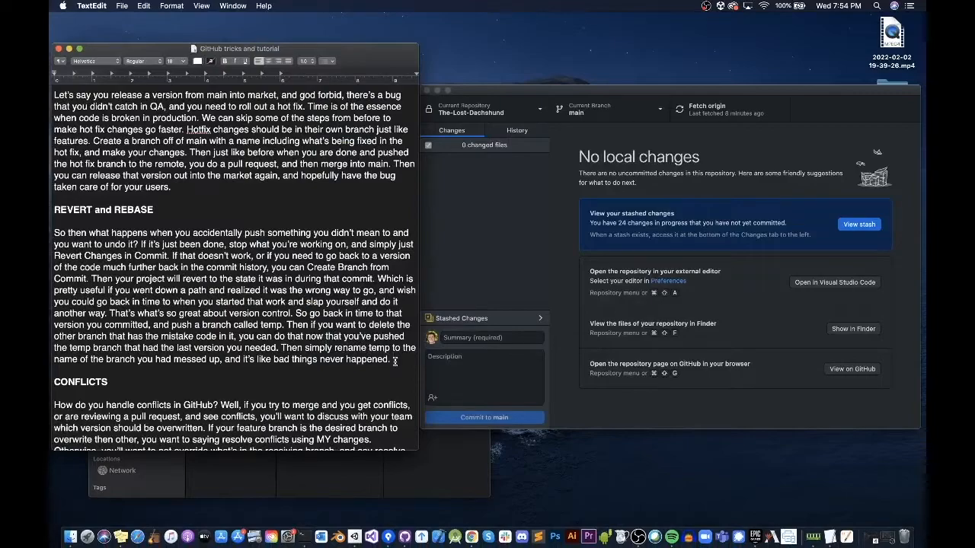
pyautogui.scroll(-3, 395, 361)
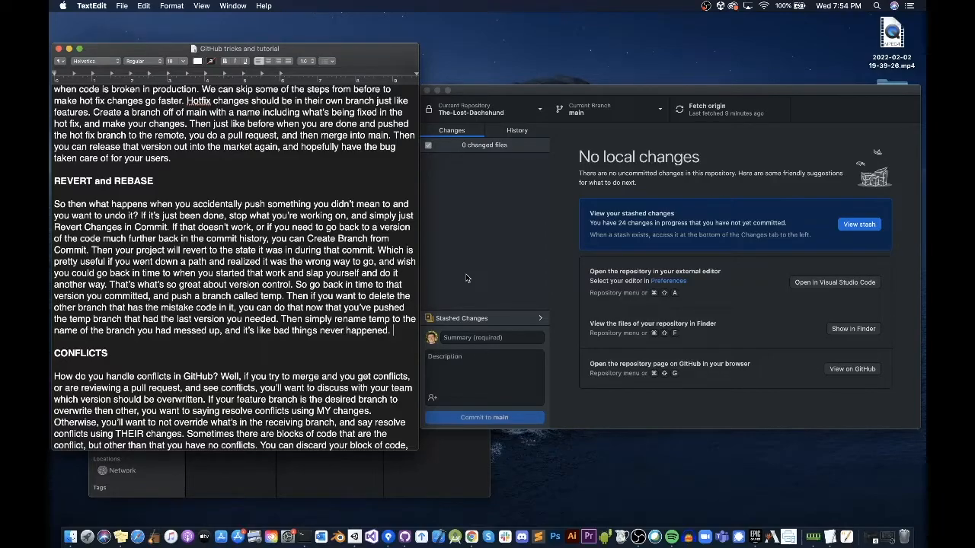
# Show the repository in Finder and open ProjectVersion.txt from the Unity project's ProjectSettings folder
pyautogui.click(469, 248)
pyautogui.press('super+shift+f')
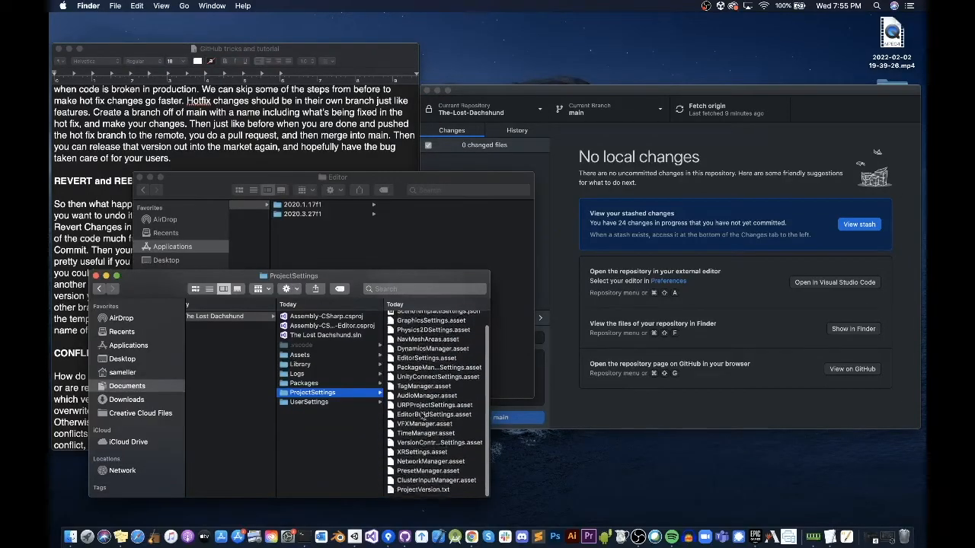
pyautogui.click(433, 494)
pyautogui.doubleClick(433, 494)
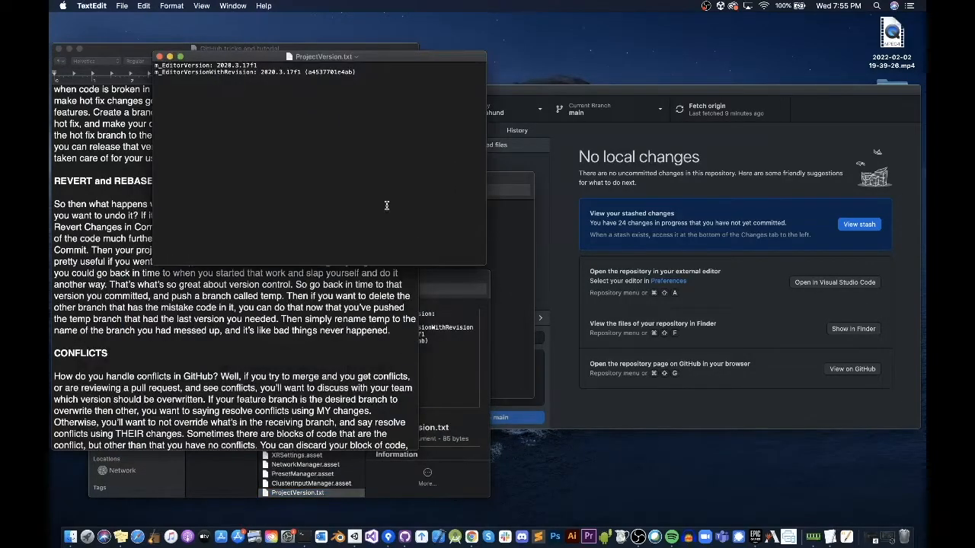
# Change the m_EditorVersionWithRevision version to 2020.3.27f1, then save and close ProjectVersion.txt
pyautogui.click(298, 72)
pyautogui.press('BackSpace')
pyautogui.press('BackSpace')
pyautogui.write('27')
pyautogui.press('super+s')
pyautogui.click(159, 57)
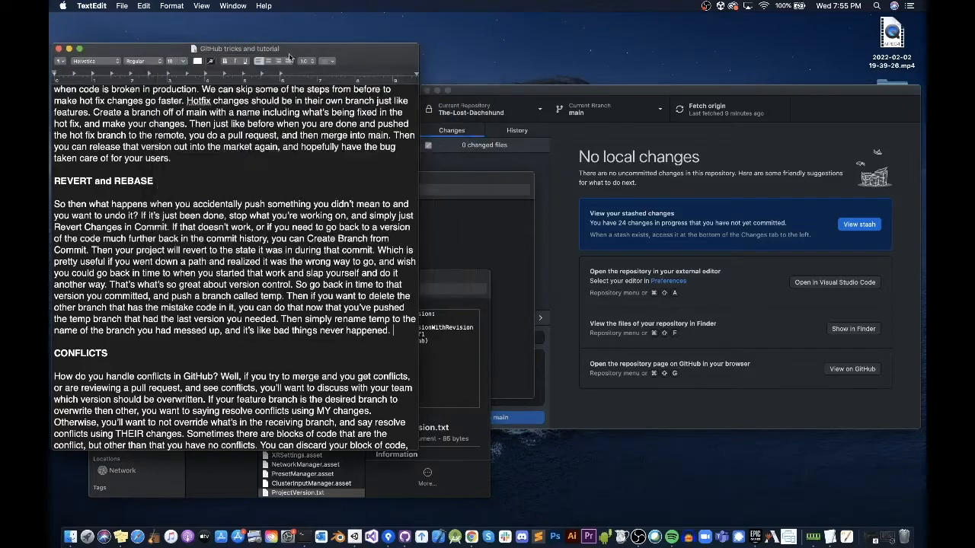
# Switch to GitHub Desktop and create a branch named "mistake" from main, bringing the uncommitted changes along
pyautogui.click(530, 90)
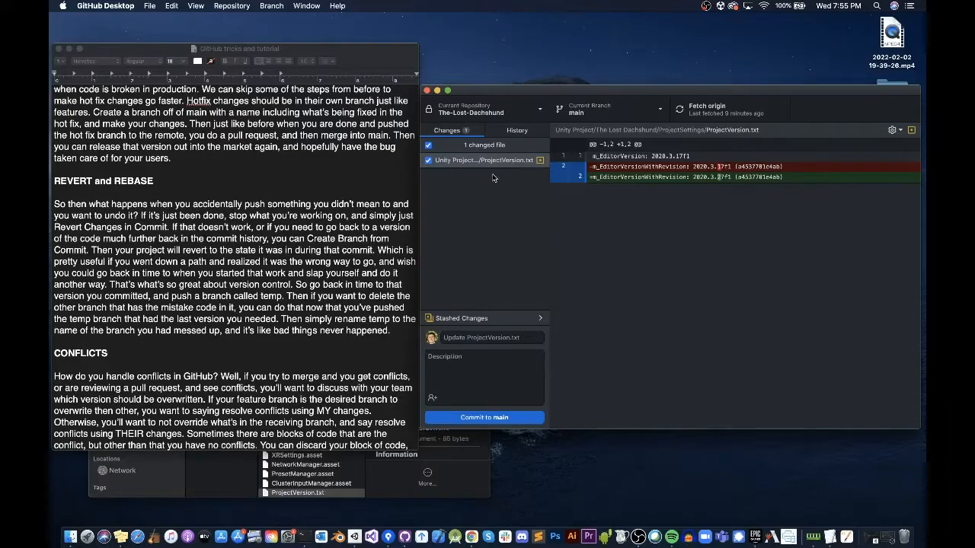
pyautogui.click(608, 115)
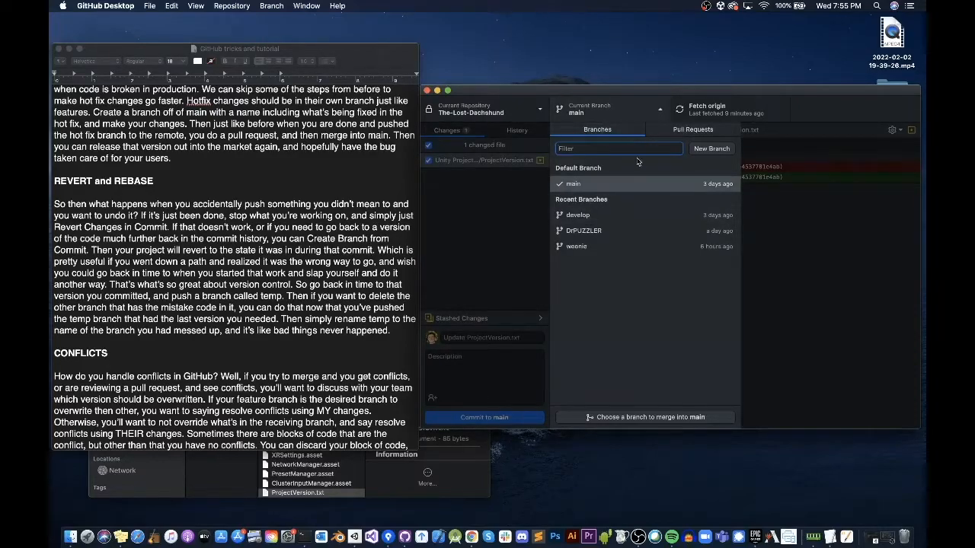
pyautogui.click(706, 151)
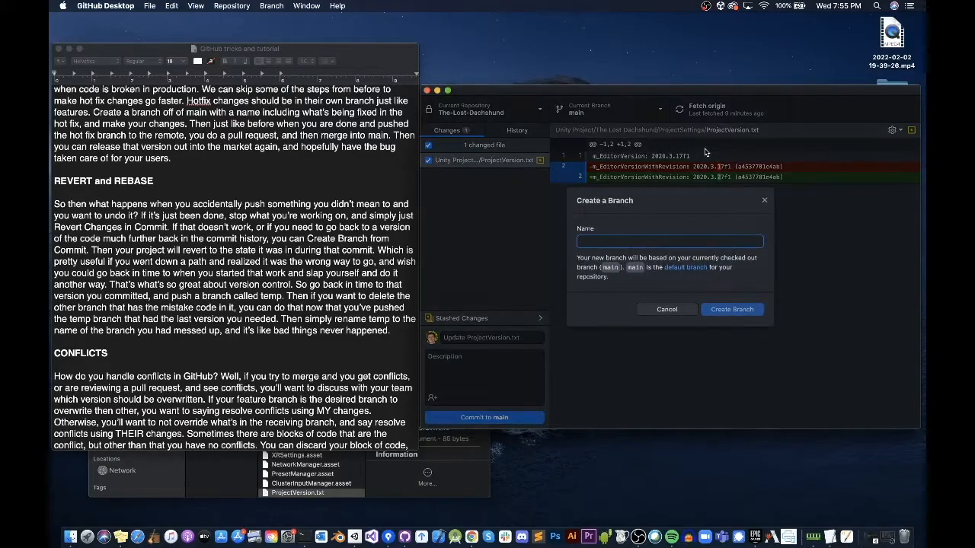
pyautogui.write('mistake')
pyautogui.press('Return')
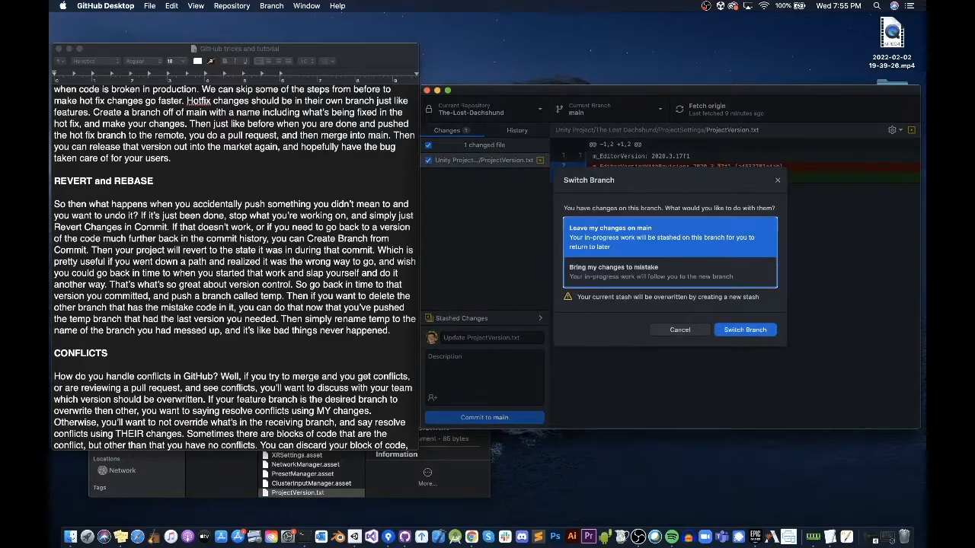
pyautogui.click(669, 277)
pyautogui.click(731, 330)
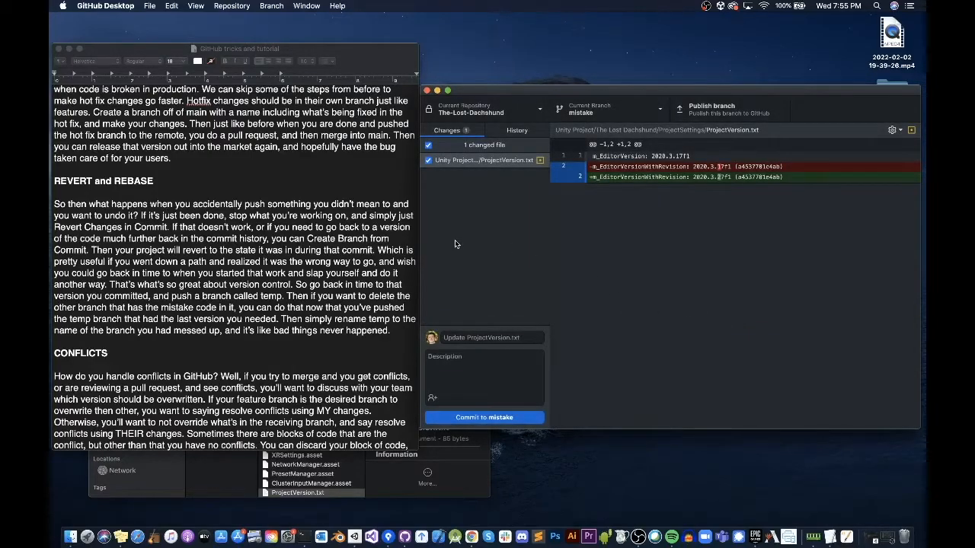
# Commit the ProjectVersion.txt change to the mistake branch with the summary "mistake"
pyautogui.click(478, 339)
pyautogui.write('mistake')
pyautogui.click(479, 417)
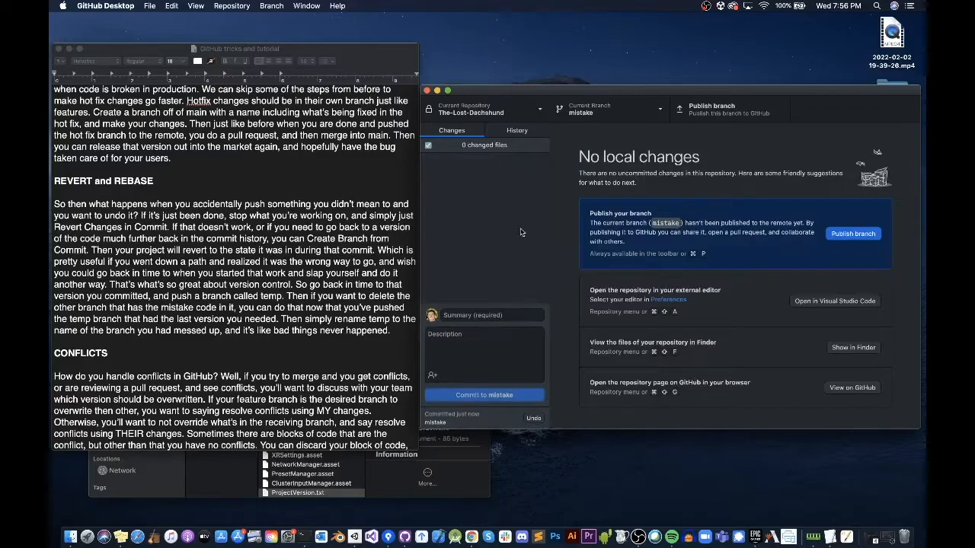
# Revert the changes of the "mistake" commit from the branch history and view the resulting revert commit
pyautogui.click(525, 134)
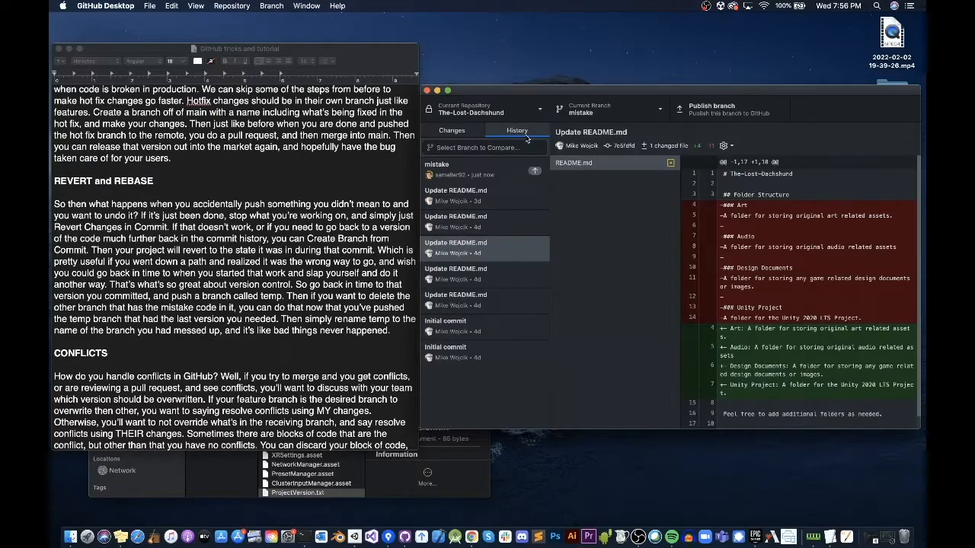
pyautogui.click(495, 175)
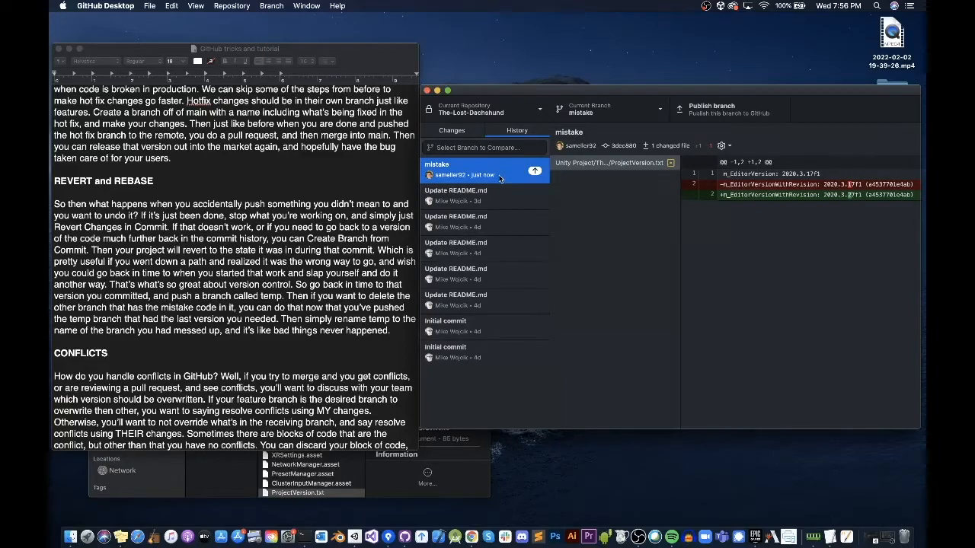
pyautogui.rightClick(460, 167)
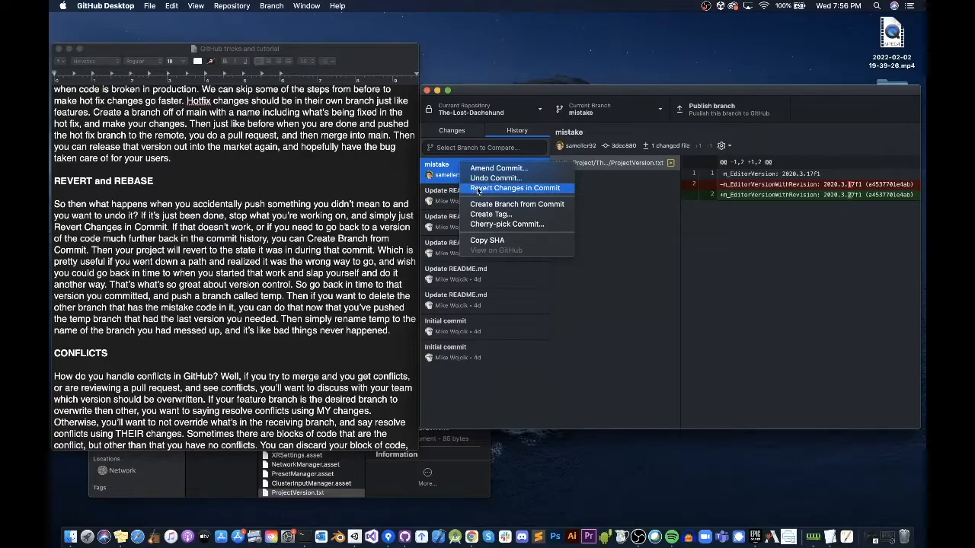
pyautogui.click(477, 188)
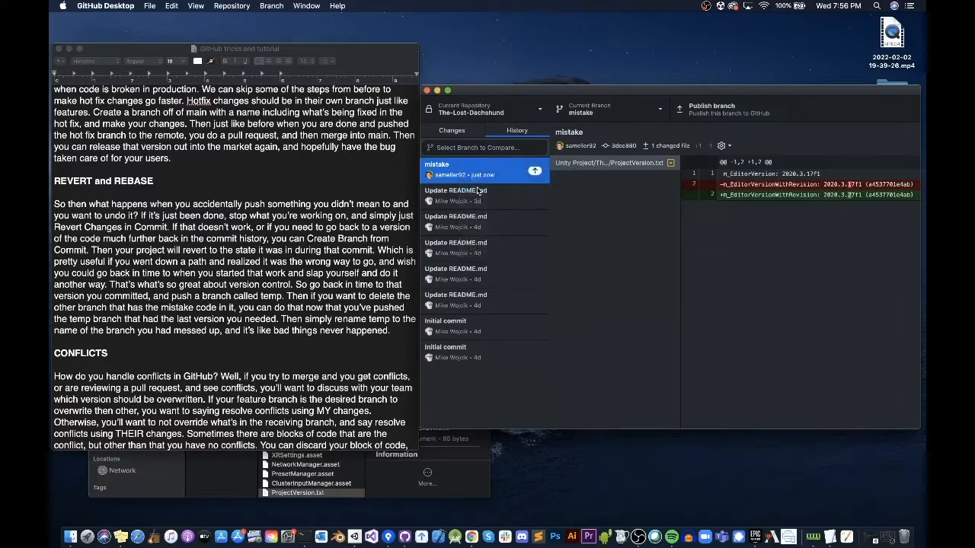
pyautogui.click(471, 169)
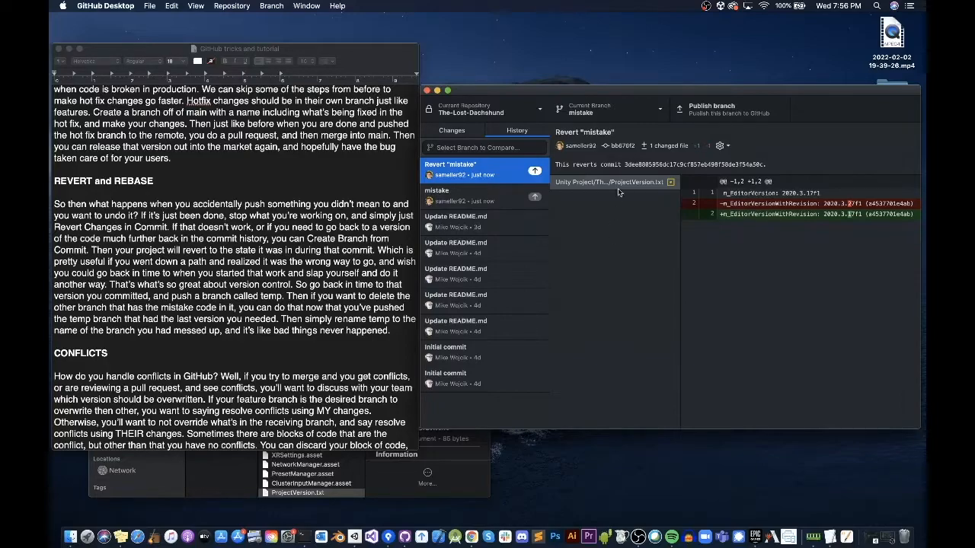
# Check the branch list and delete the mistake branch
pyautogui.click(637, 112)
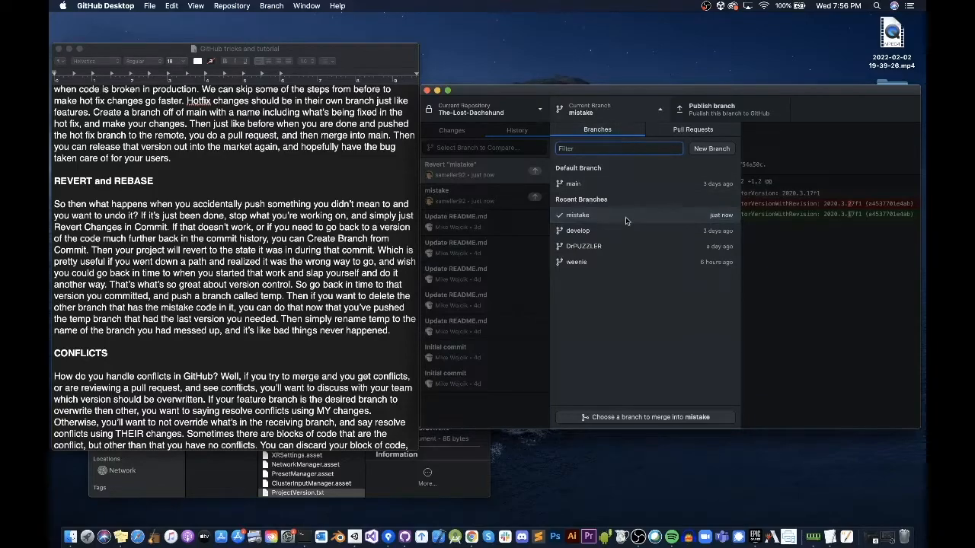
pyautogui.click(455, 187)
pyautogui.click(259, 4)
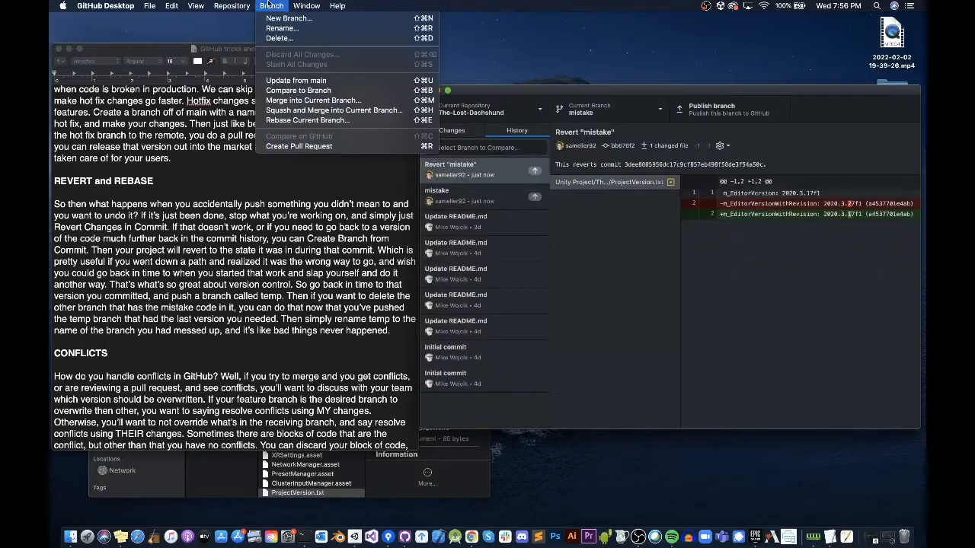
pyautogui.click(283, 40)
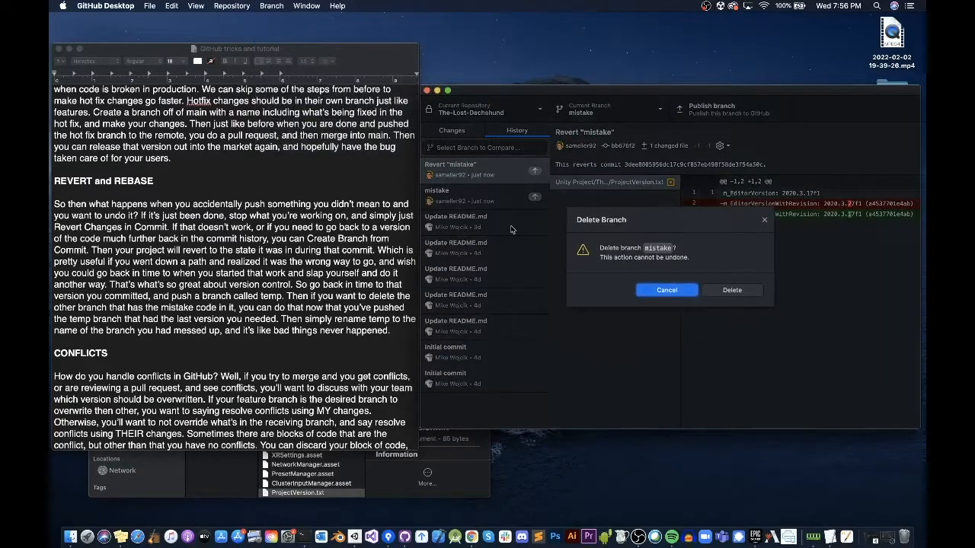
pyautogui.click(727, 291)
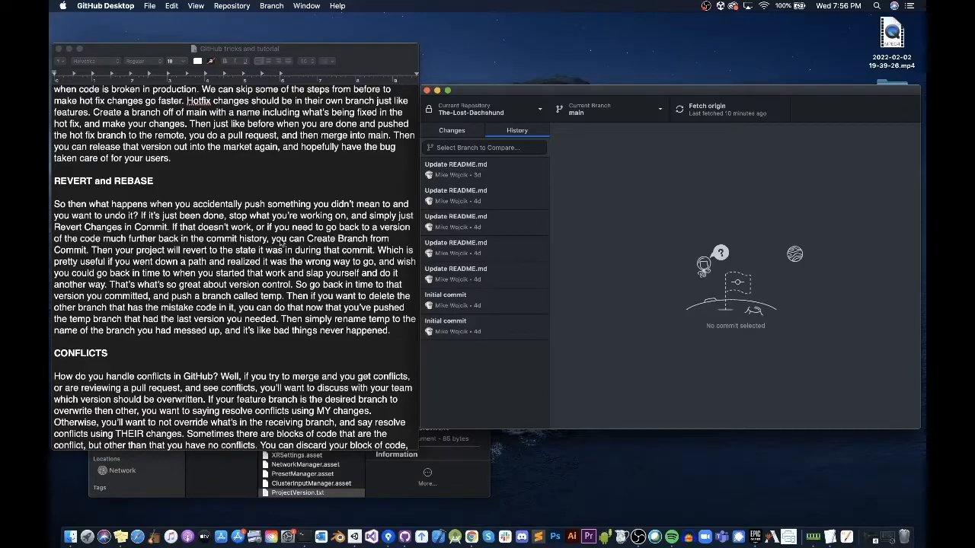
# Create a branch named "timetravel" from the more recent "Initial commit" in the history of main
pyautogui.click(199, 234)
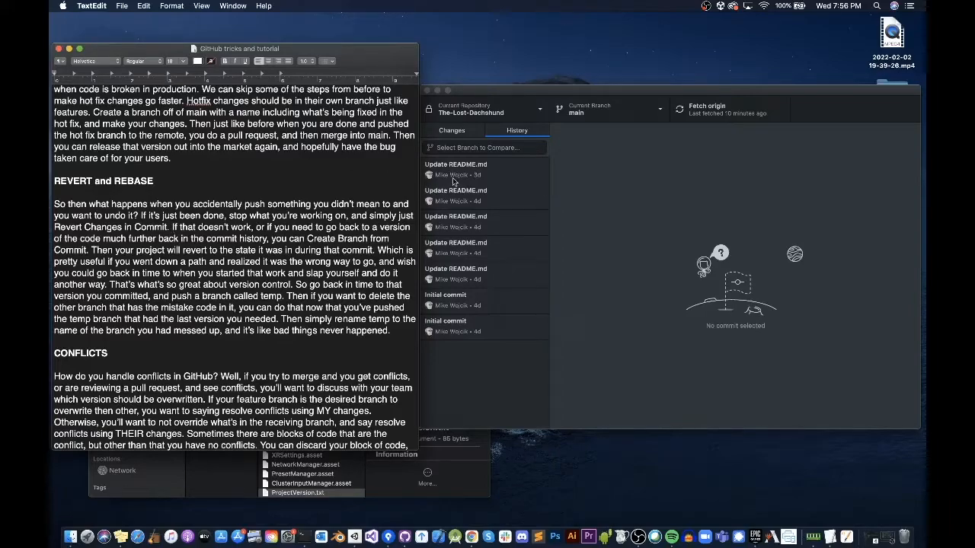
pyautogui.click(495, 282)
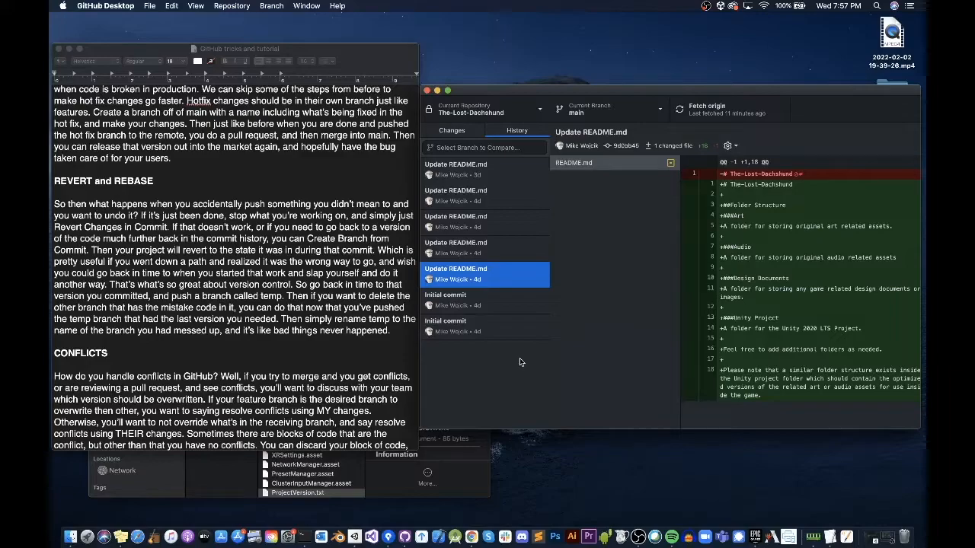
pyautogui.rightClick(501, 302)
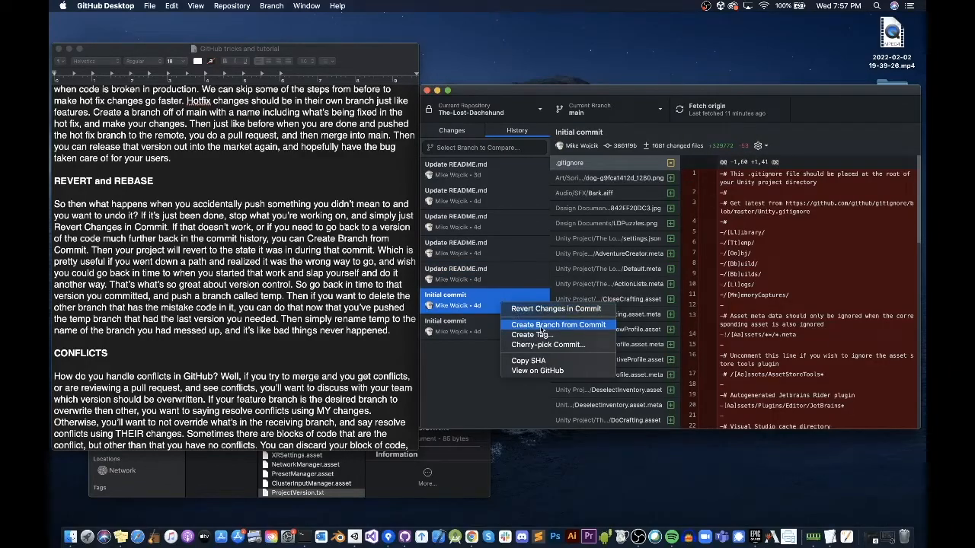
pyautogui.click(541, 328)
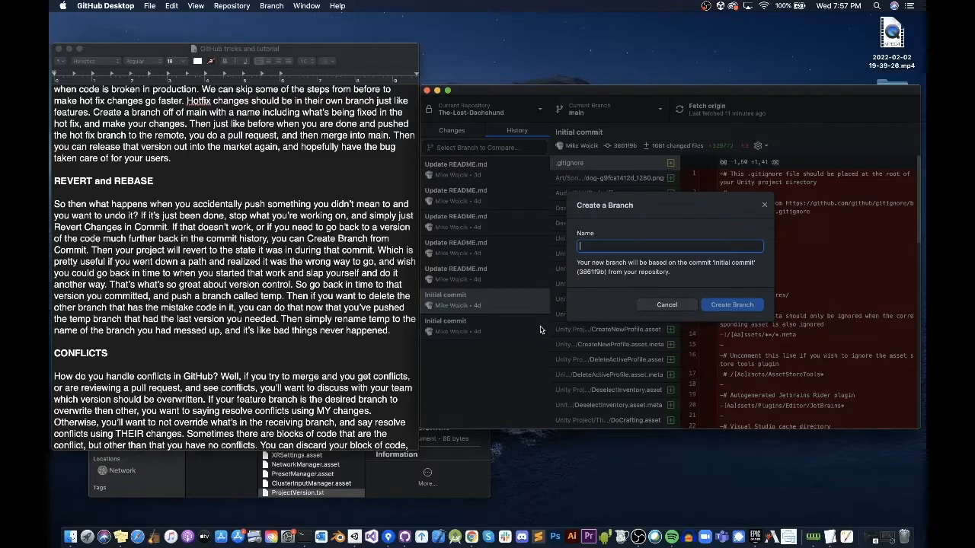
pyautogui.write('timetravel')
pyautogui.press('Return')
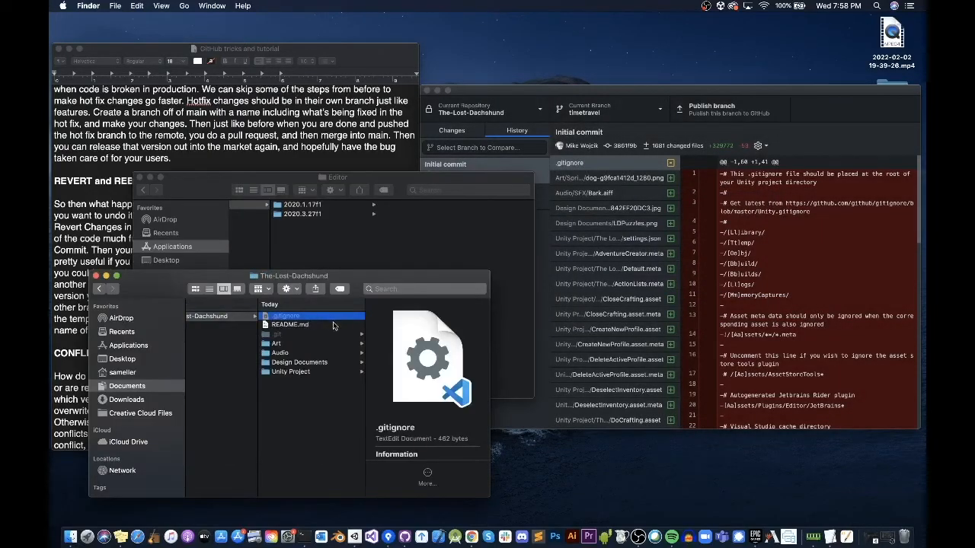
# Compare README.md in the project folder with the files recorded in the two initial commits of the timetravel branch
pyautogui.click(333, 325)
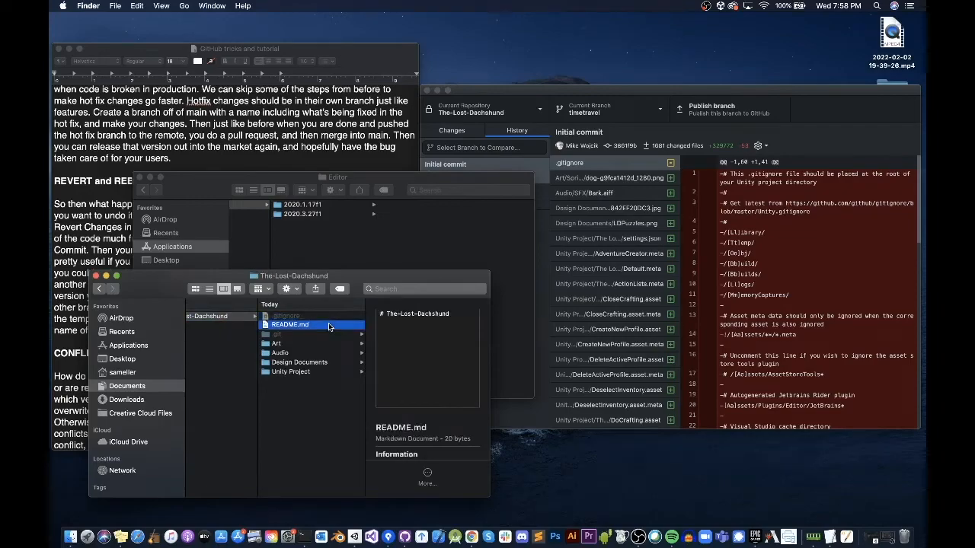
pyautogui.click(499, 169)
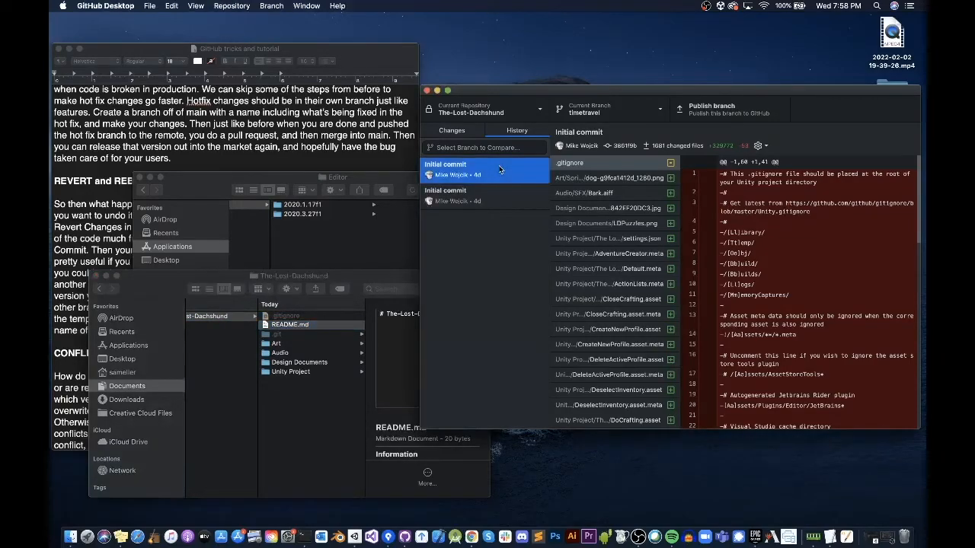
pyautogui.click(492, 200)
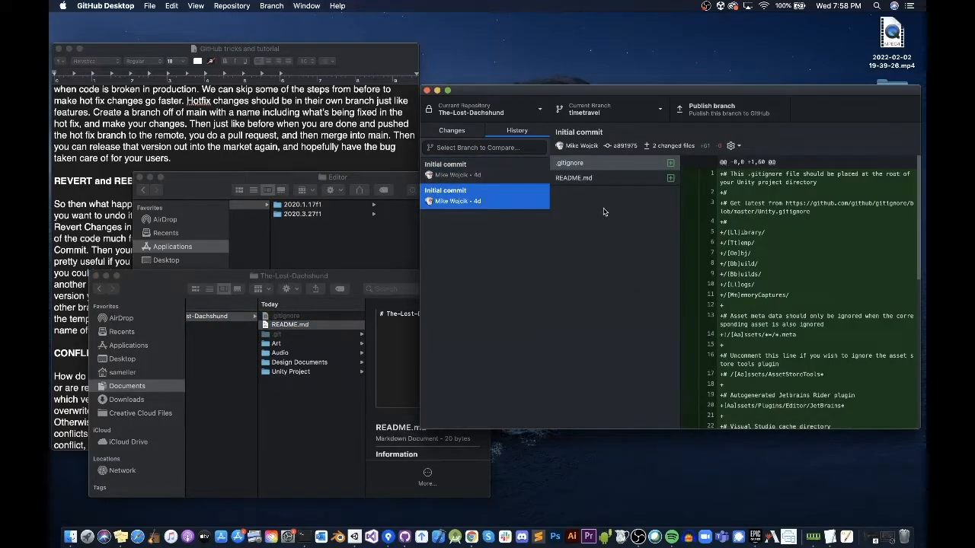
pyautogui.click(604, 178)
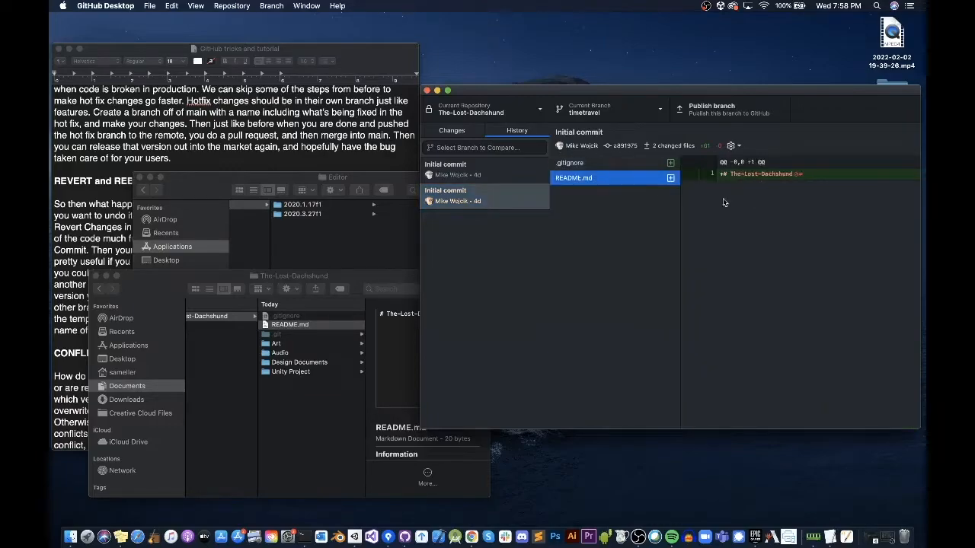
pyautogui.click(364, 319)
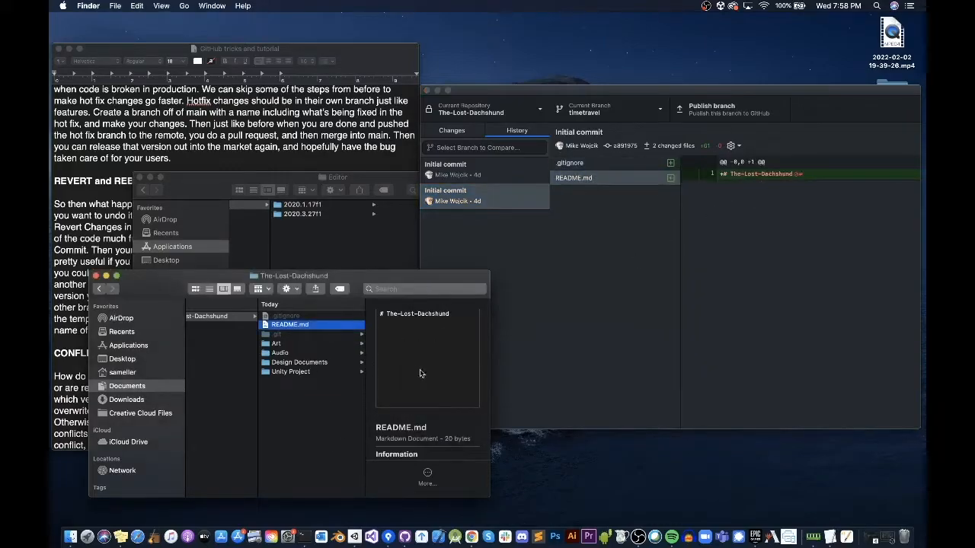
pyautogui.click(502, 235)
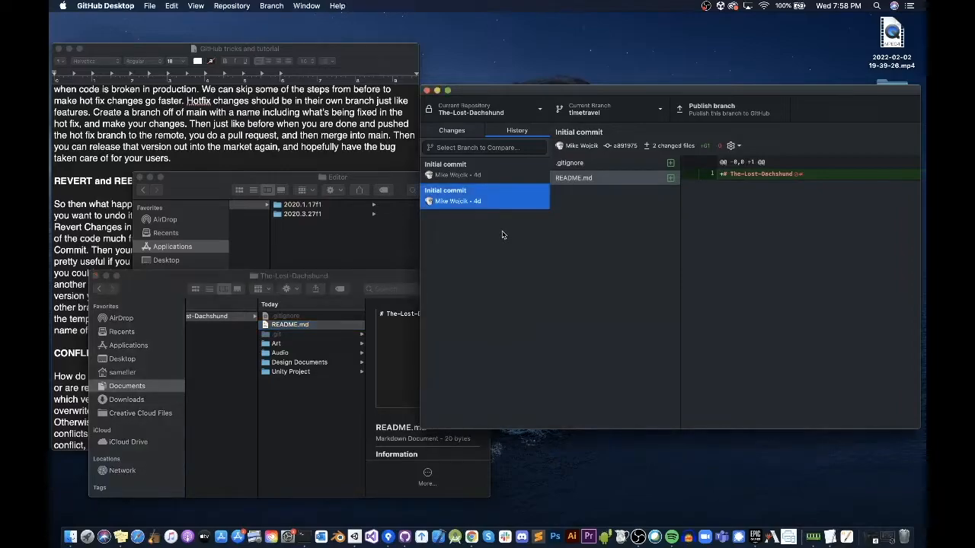
pyautogui.click(518, 173)
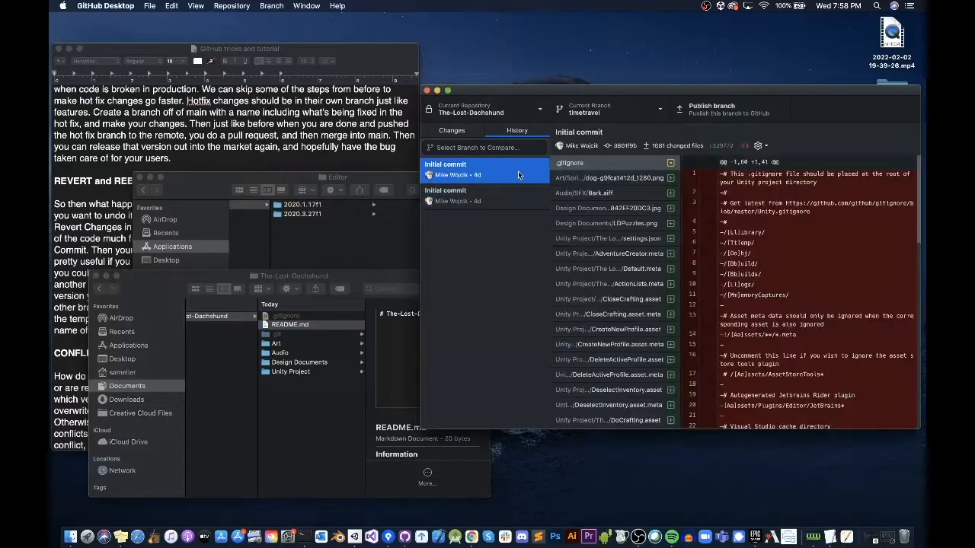
pyautogui.click(508, 195)
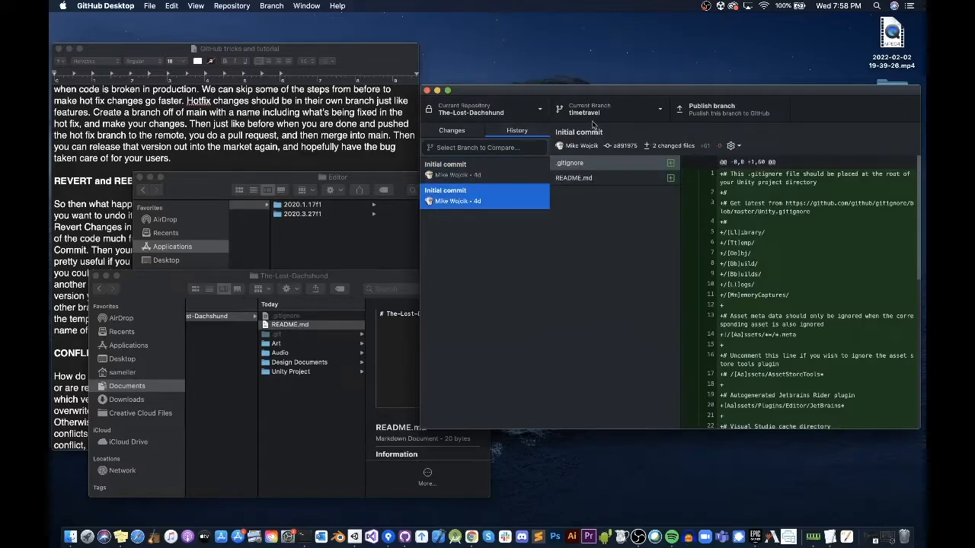
pyautogui.click(105, 236)
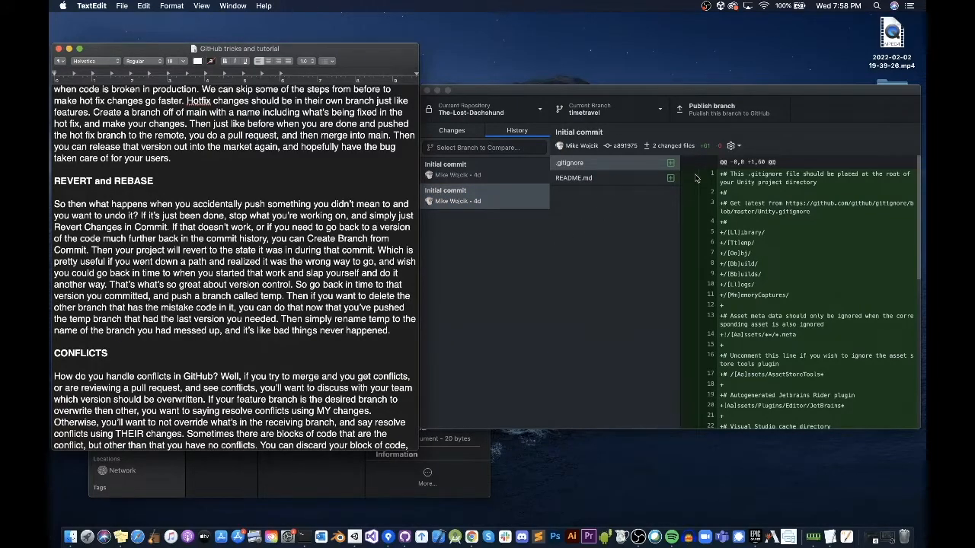
# Reveal README.md in Finder, open it, add the line "#this is a change", and save the file
pyautogui.click(609, 180)
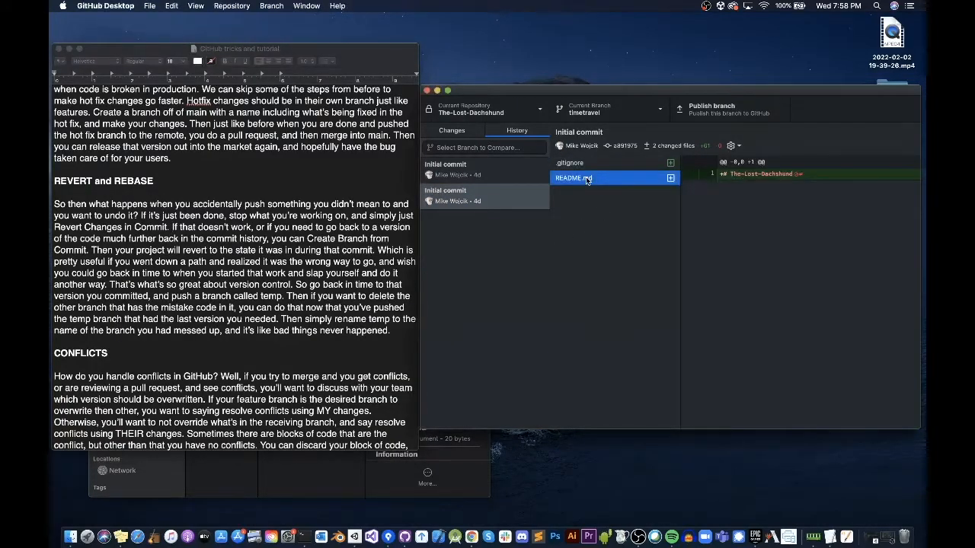
pyautogui.rightClick(615, 180)
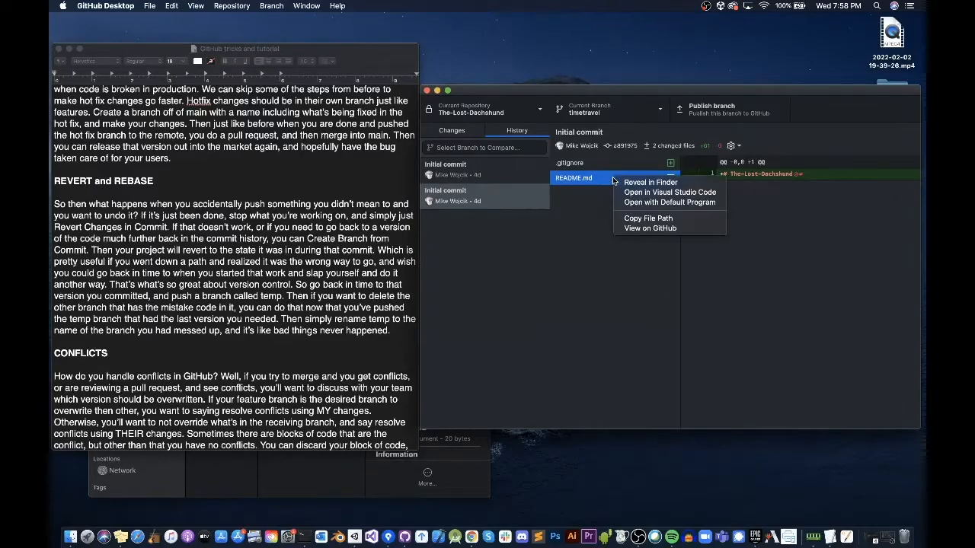
pyautogui.click(643, 183)
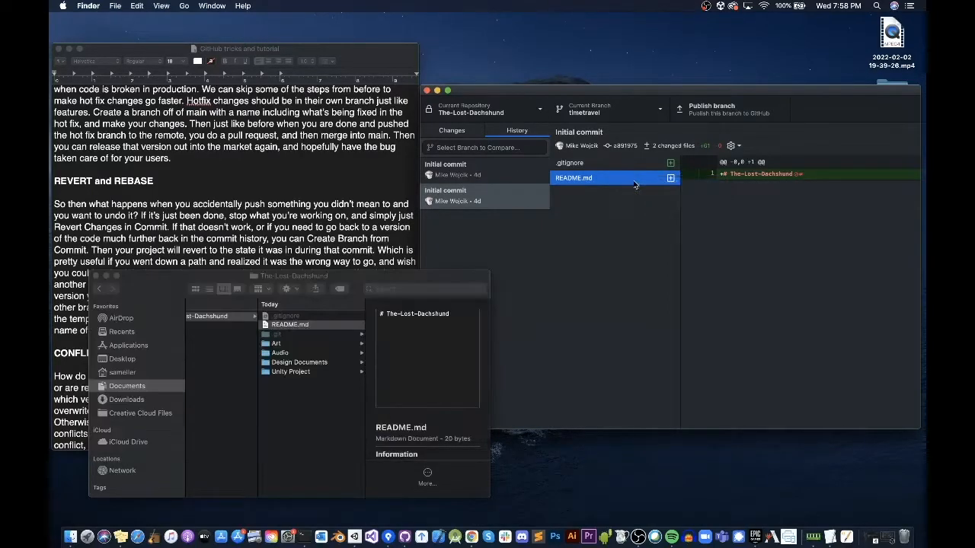
pyautogui.doubleClick(313, 326)
pyautogui.write('this is a change')
pyautogui.press('super+s')
pyautogui.click(178, 195)
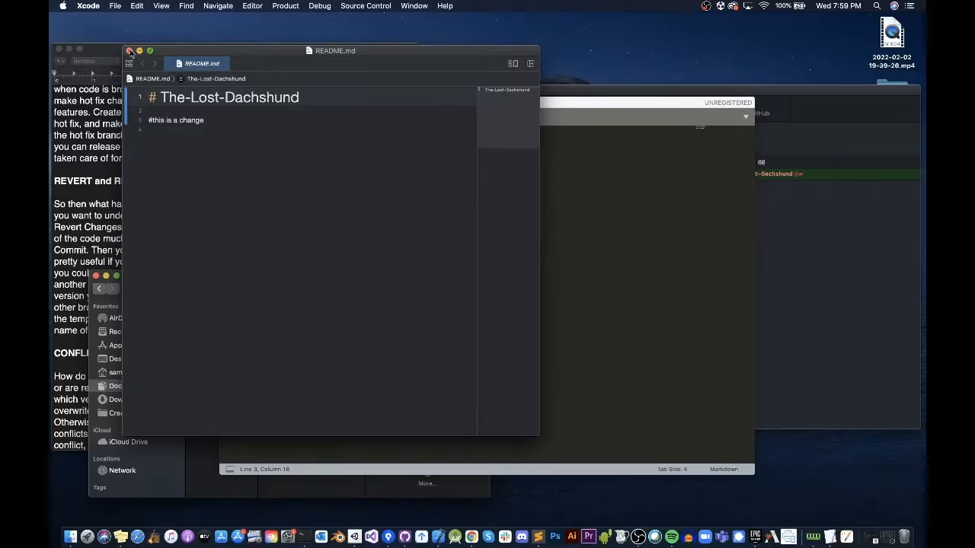
pyautogui.click(129, 50)
pyautogui.click(236, 102)
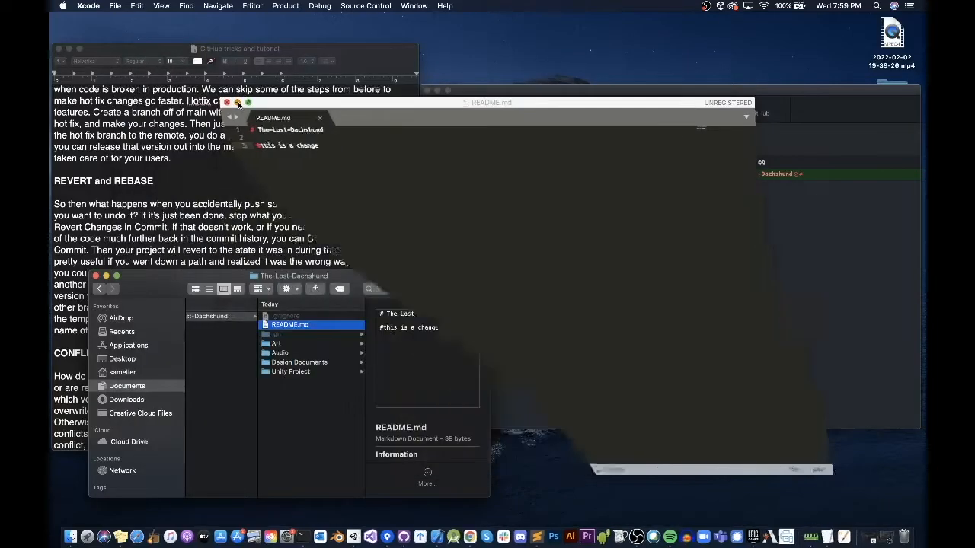
# Switch to GitHub Desktop and commit the README.md change to timetravel with the summary "temp" and description "temp"
pyautogui.click(530, 246)
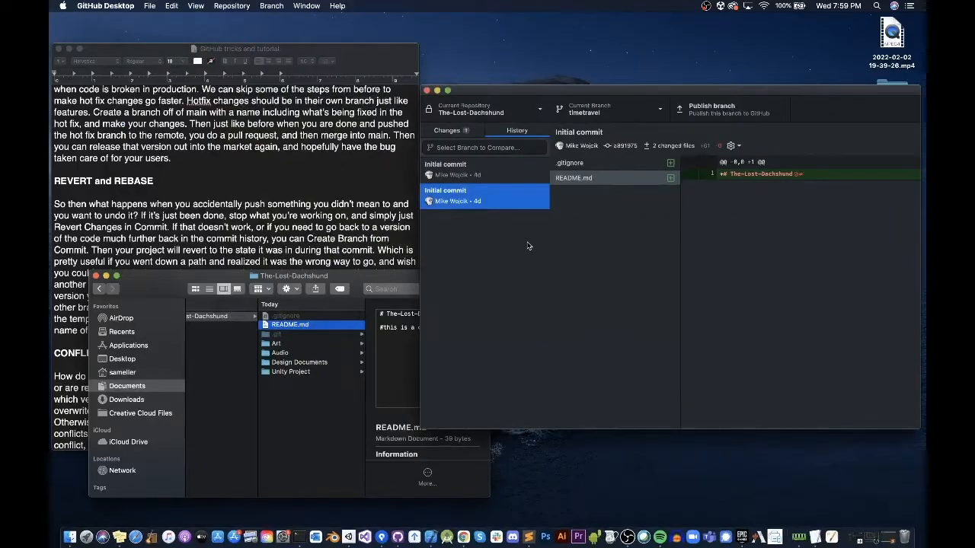
pyautogui.click(459, 133)
pyautogui.click(483, 337)
pyautogui.write('test')
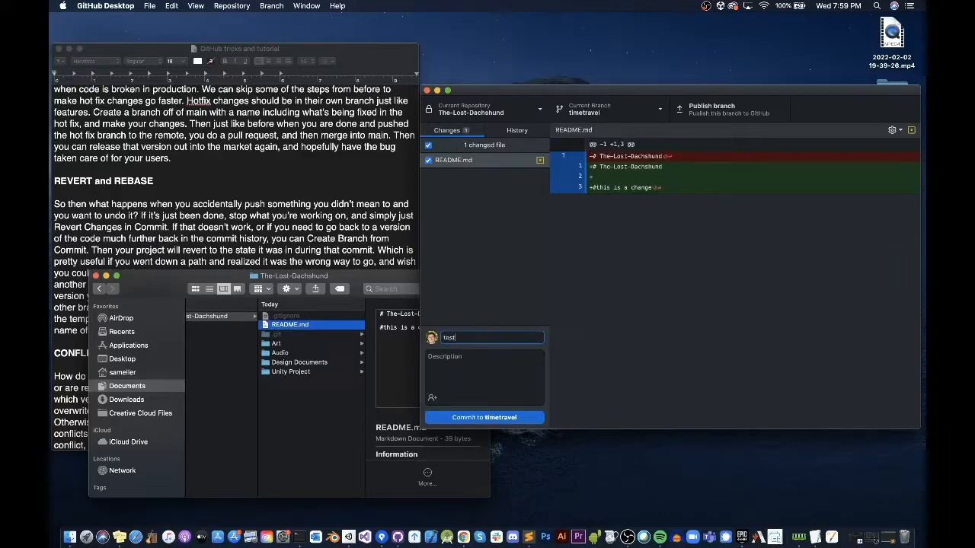
pyautogui.write('p')
pyautogui.press('Tab')
pyautogui.write('tem')
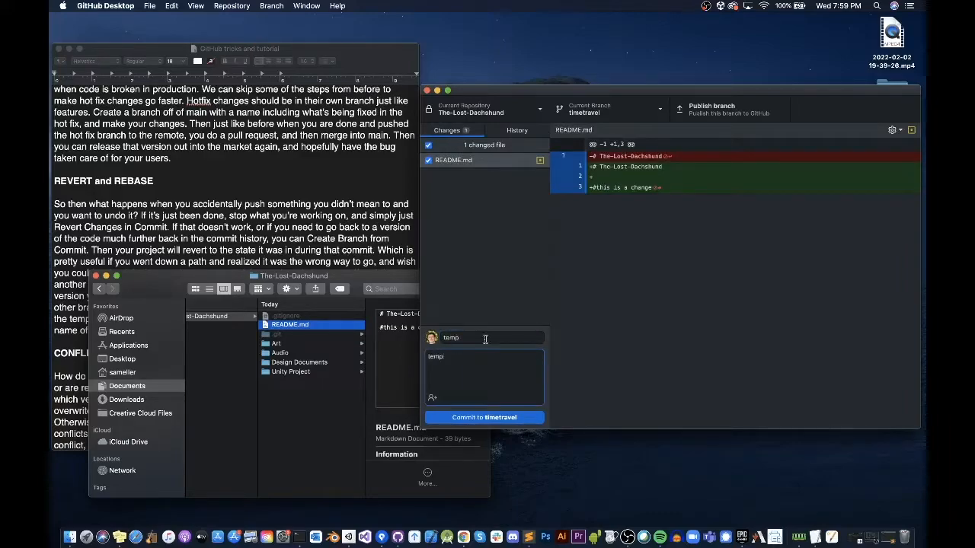
pyautogui.click(502, 417)
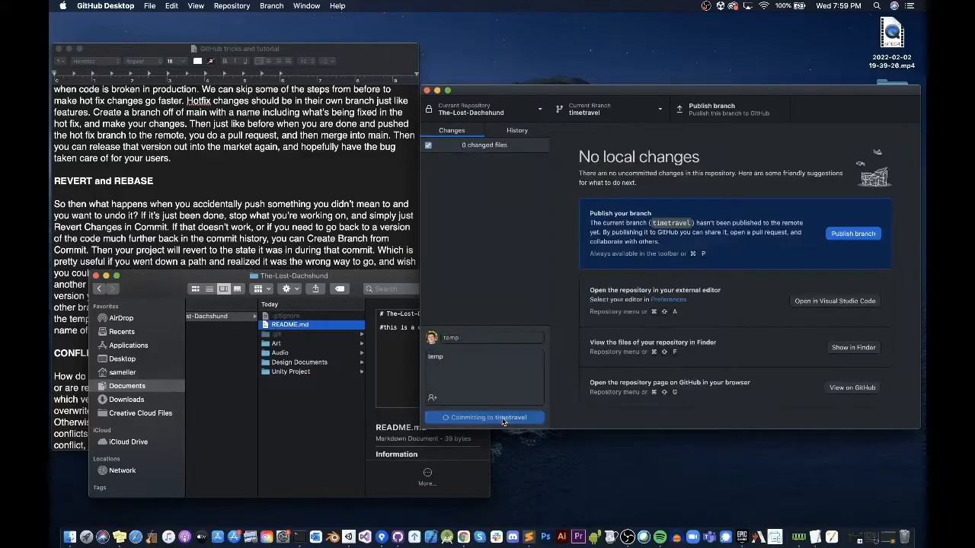
# Review the README.md diff of the "temp" commit in the history and check the notes on reverting and conflicts
pyautogui.click(518, 132)
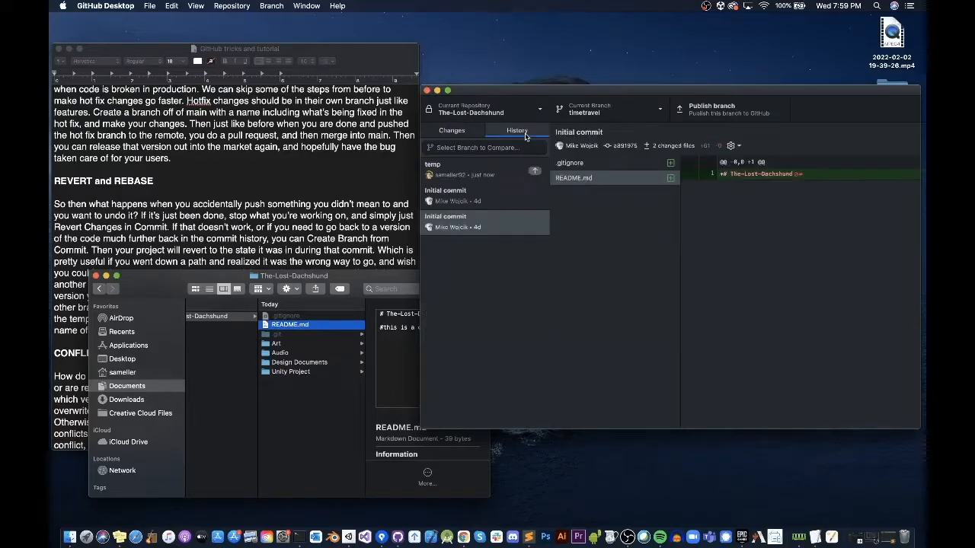
pyautogui.click(484, 171)
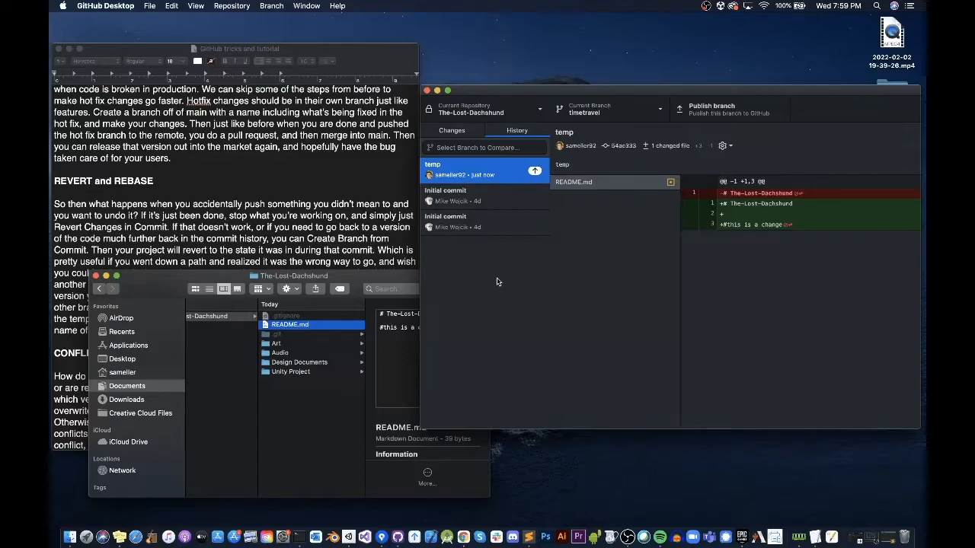
pyautogui.click(293, 255)
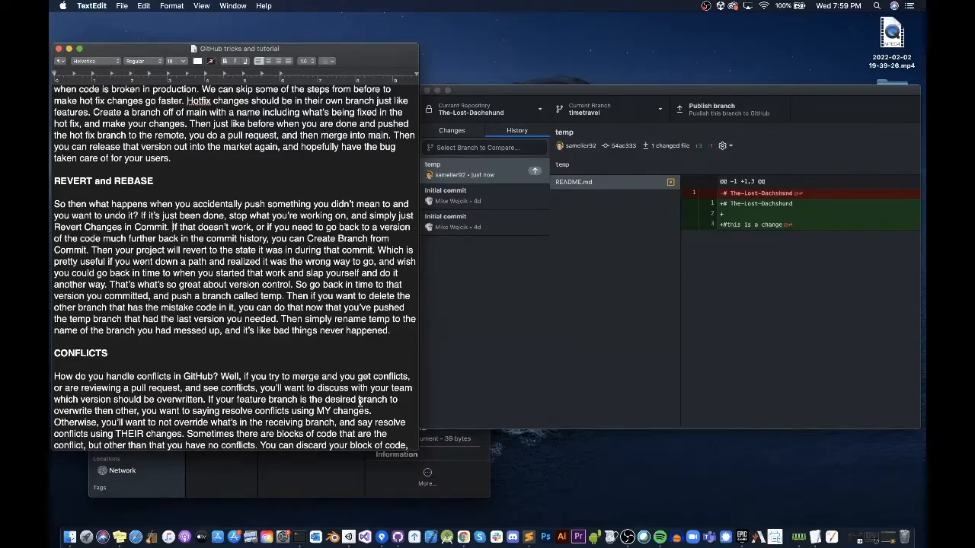
pyautogui.scroll(-5, 360, 402)
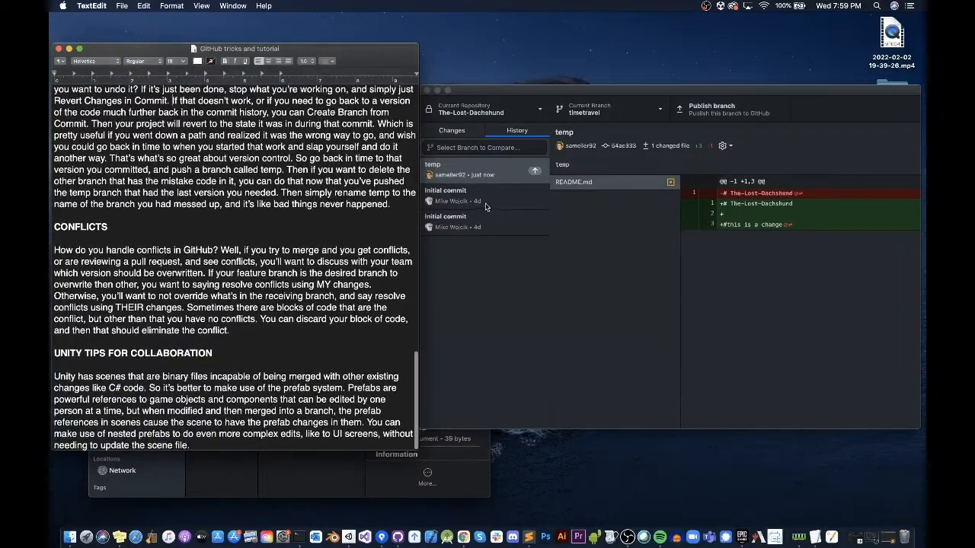
pyautogui.click(512, 176)
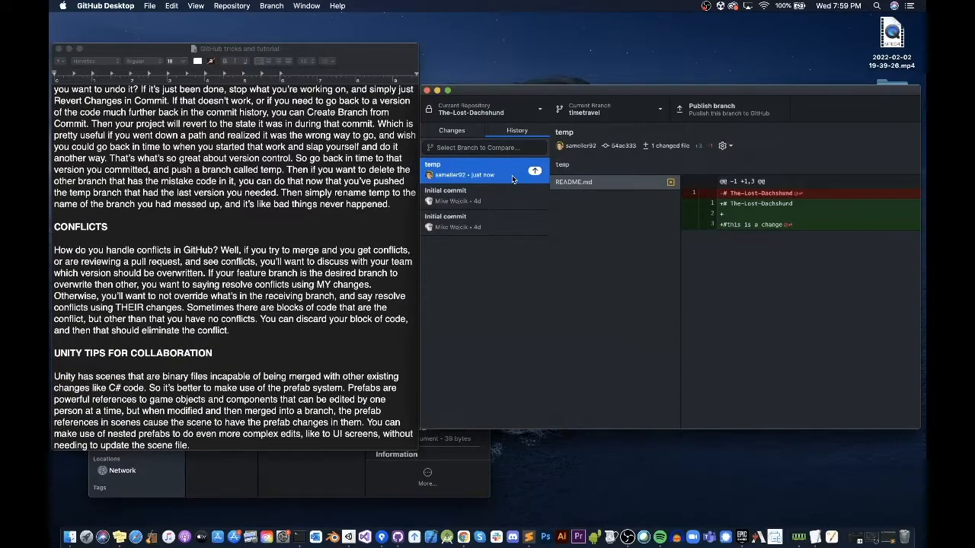
# Delete the timetravel branch
pyautogui.click(599, 114)
pyautogui.click(600, 113)
pyautogui.click(271, 5)
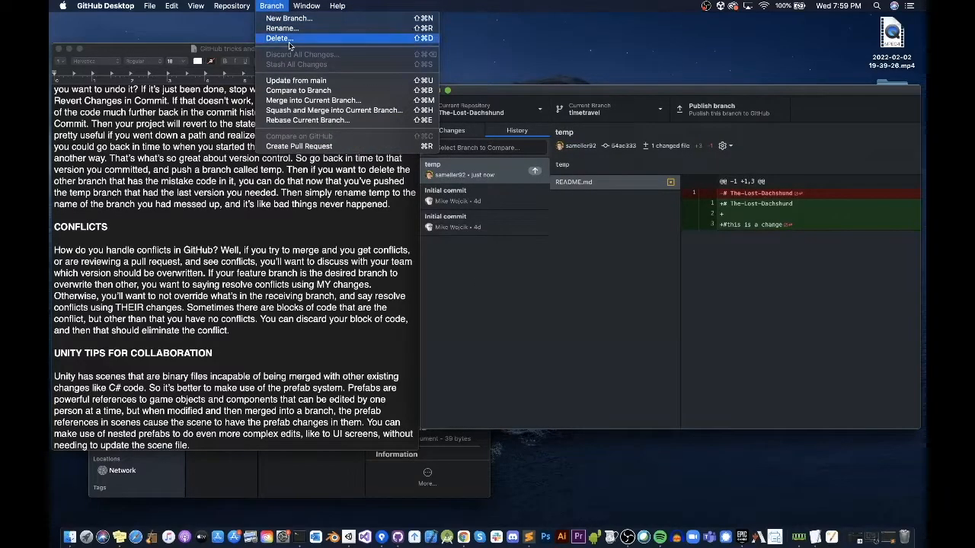
pyautogui.click(280, 38)
pyautogui.click(702, 292)
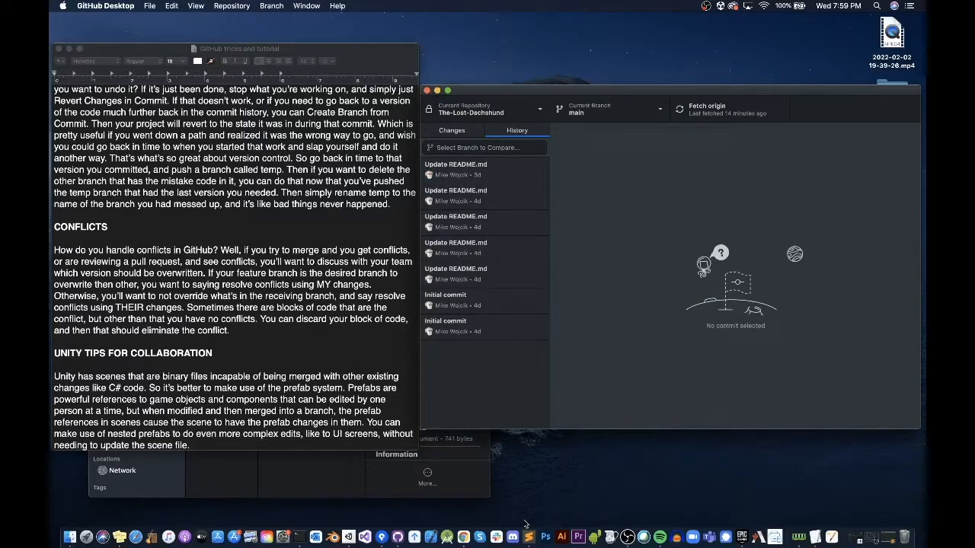
# Check README.md in Sublime Text against the latest "Update README.md" commit on main, and return to the notes
pyautogui.click(885, 540)
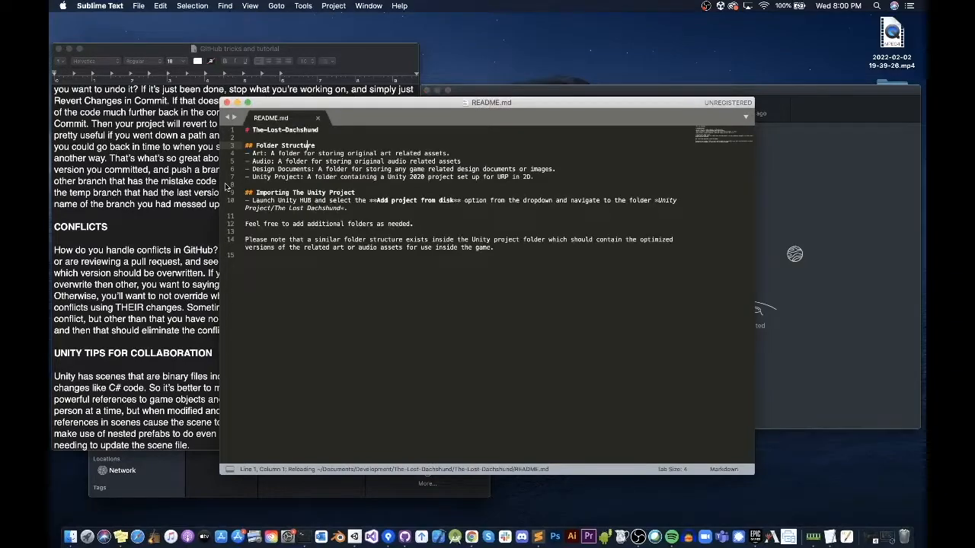
pyautogui.click(544, 278)
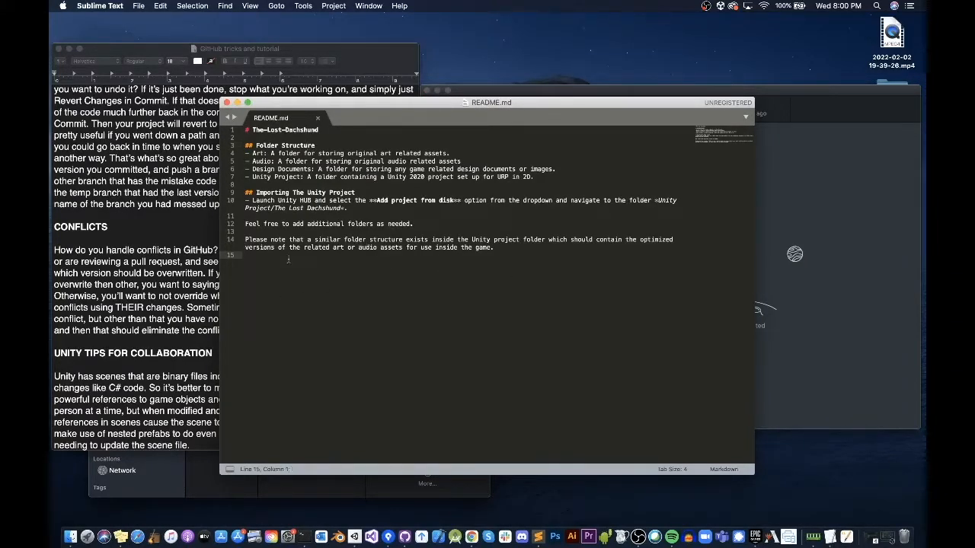
pyautogui.click(620, 90)
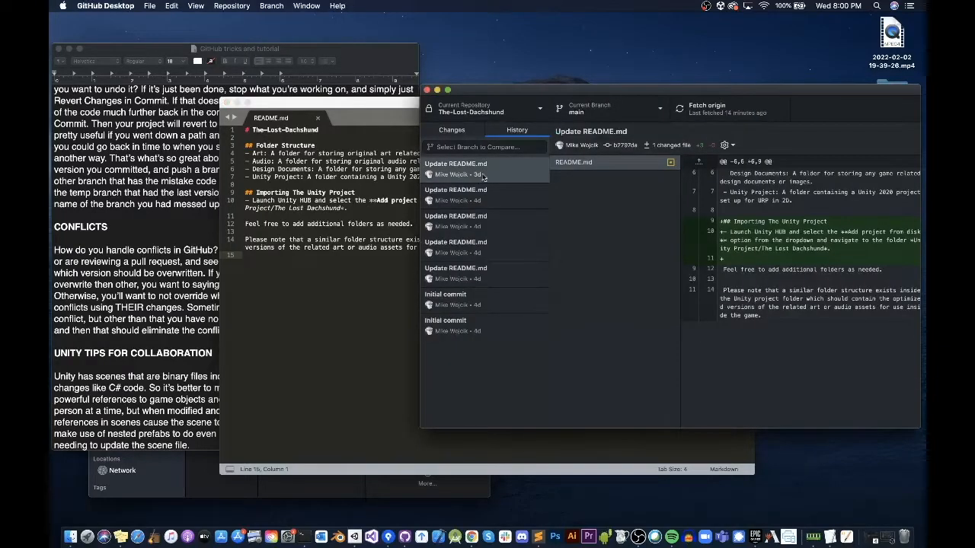
pyautogui.click(297, 304)
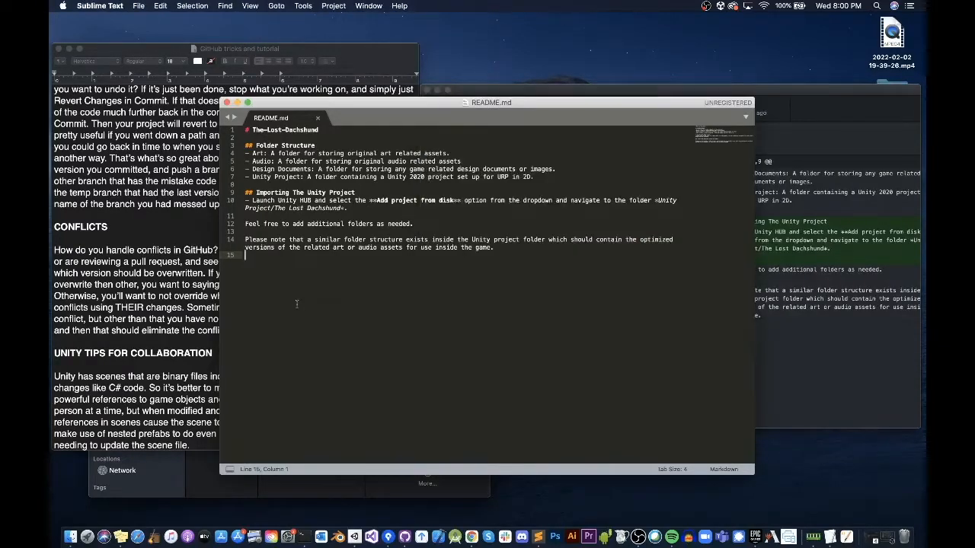
pyautogui.click(156, 232)
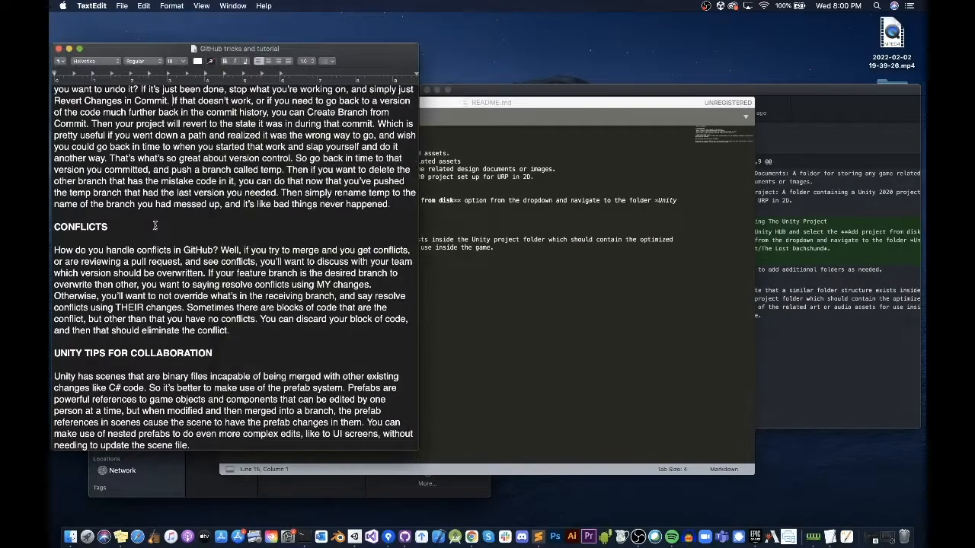